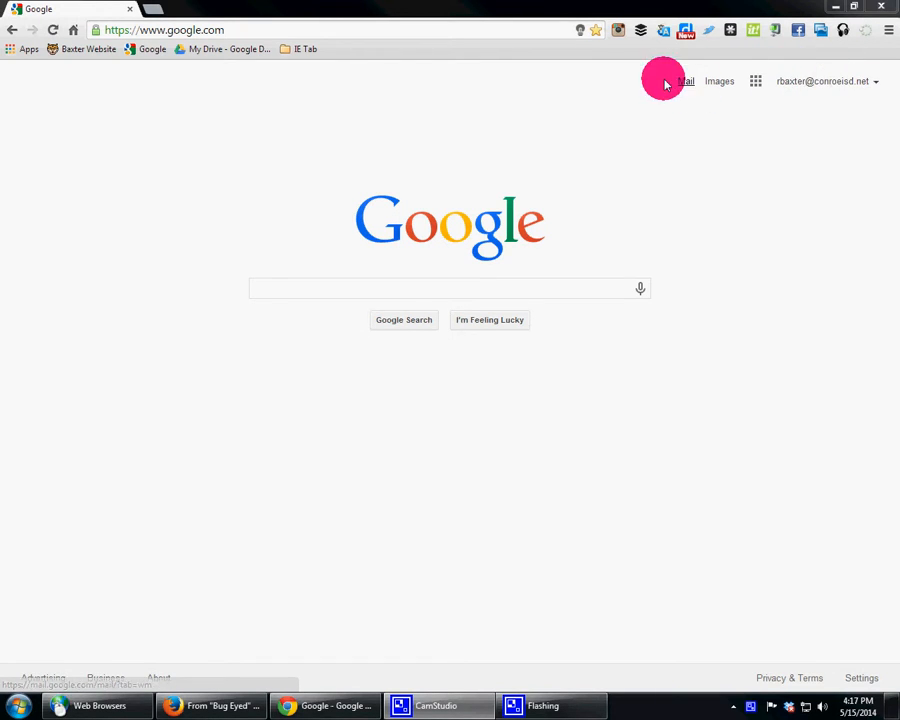
Step: Go to Google Sites from the Google homepage and open the form for creating a new site
{"action": "left_click", "coordinate": [12, 50]}
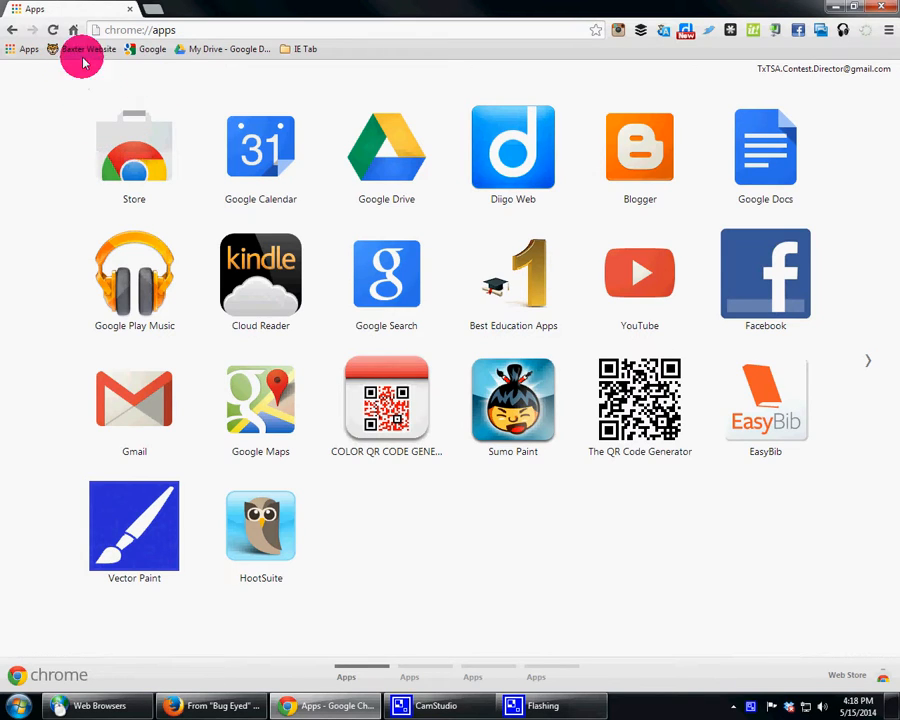
{"action": "left_click", "coordinate": [12, 30]}
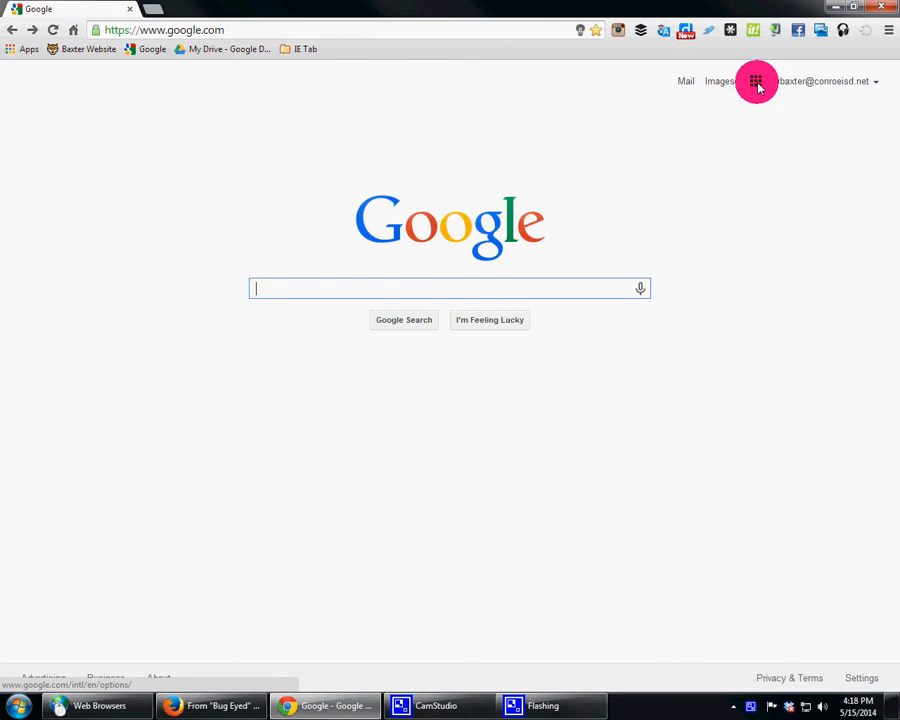
{"action": "left_click", "coordinate": [758, 84]}
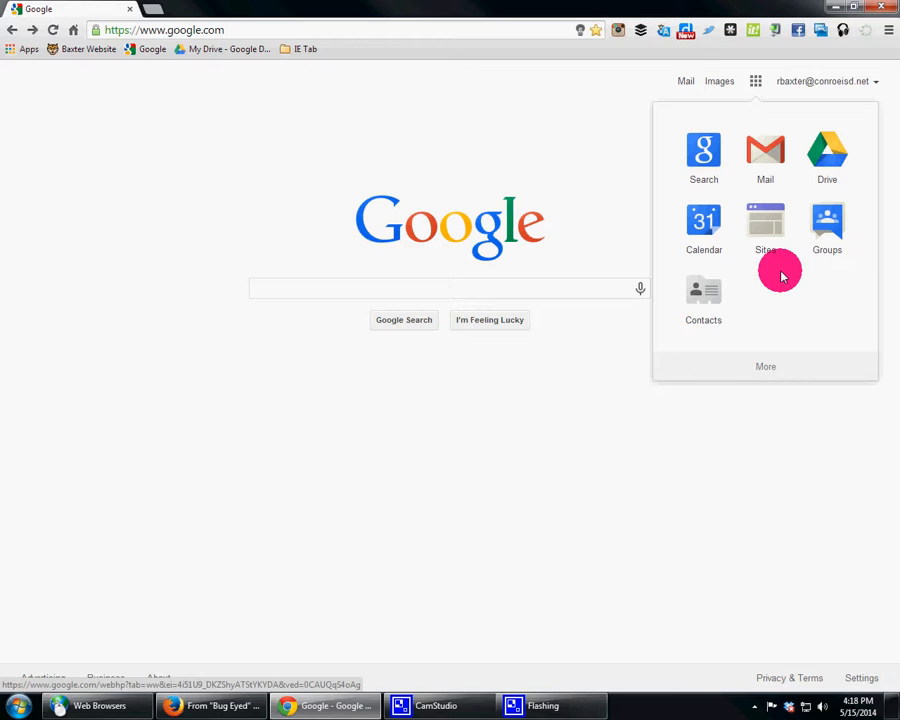
{"action": "left_click", "coordinate": [769, 229]}
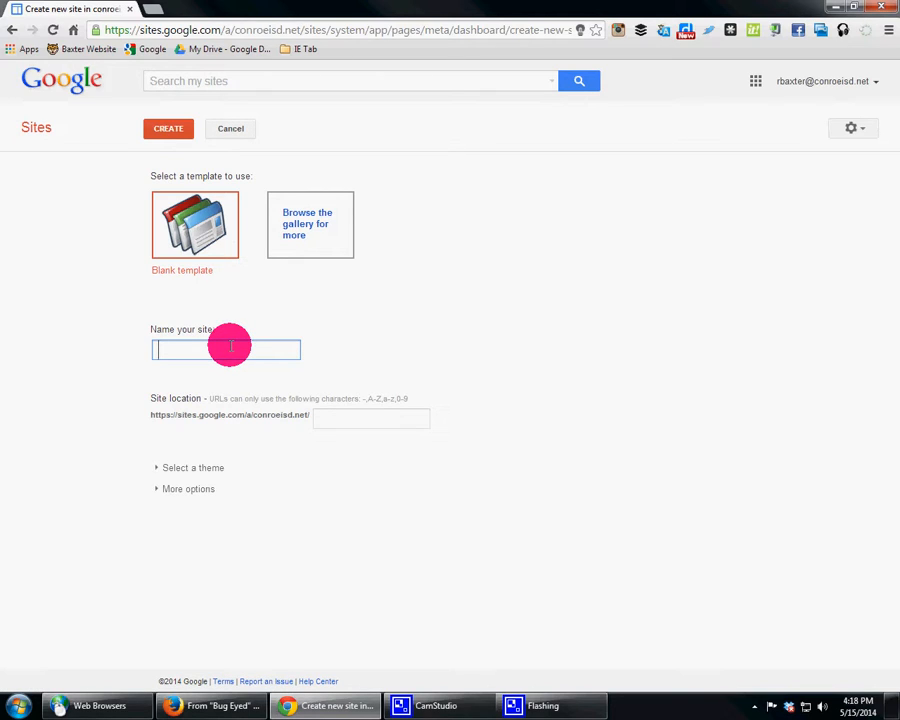
Step: Create a blank-template site named "Example Google Site Unit" with the blossoming branch theme
{"action": "type", "text": "Example G"}
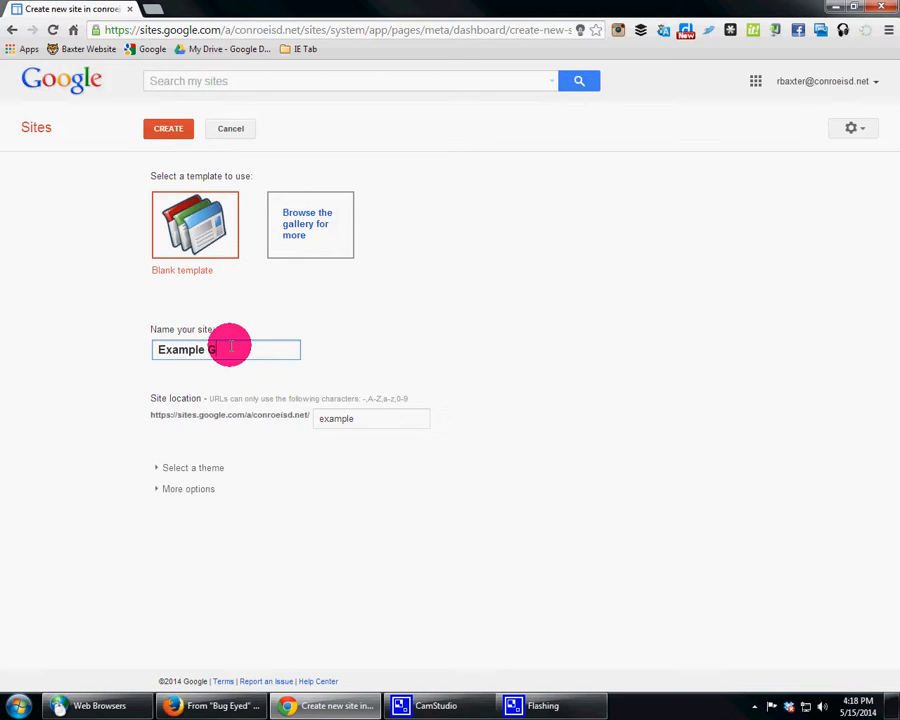
{"action": "type", "text": "oogle Site Unit"}
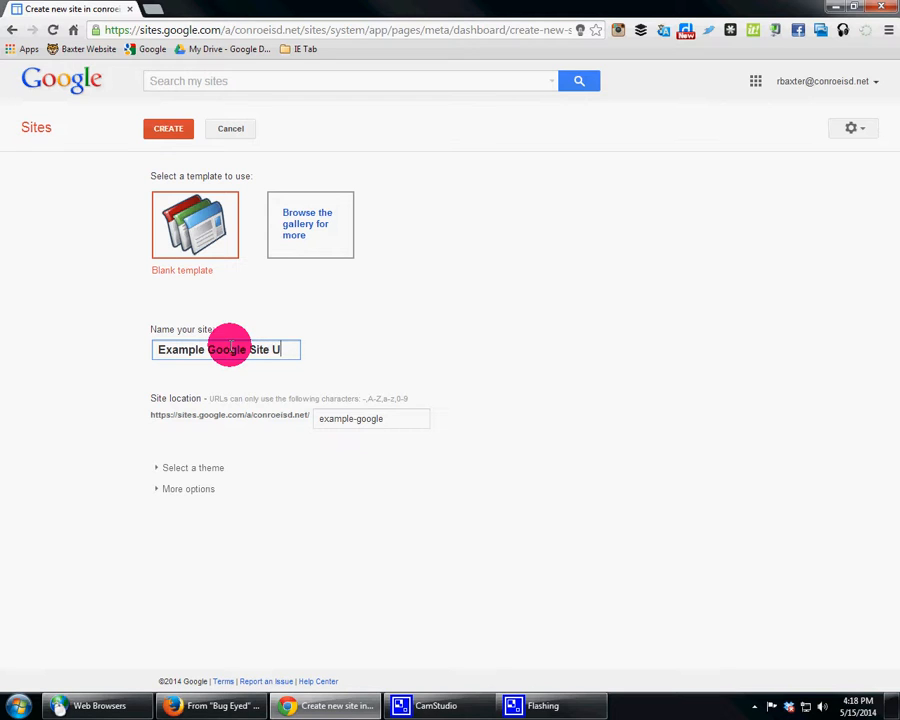
{"action": "left_click", "coordinate": [198, 470]}
{"action": "left_click", "coordinate": [330, 620]}
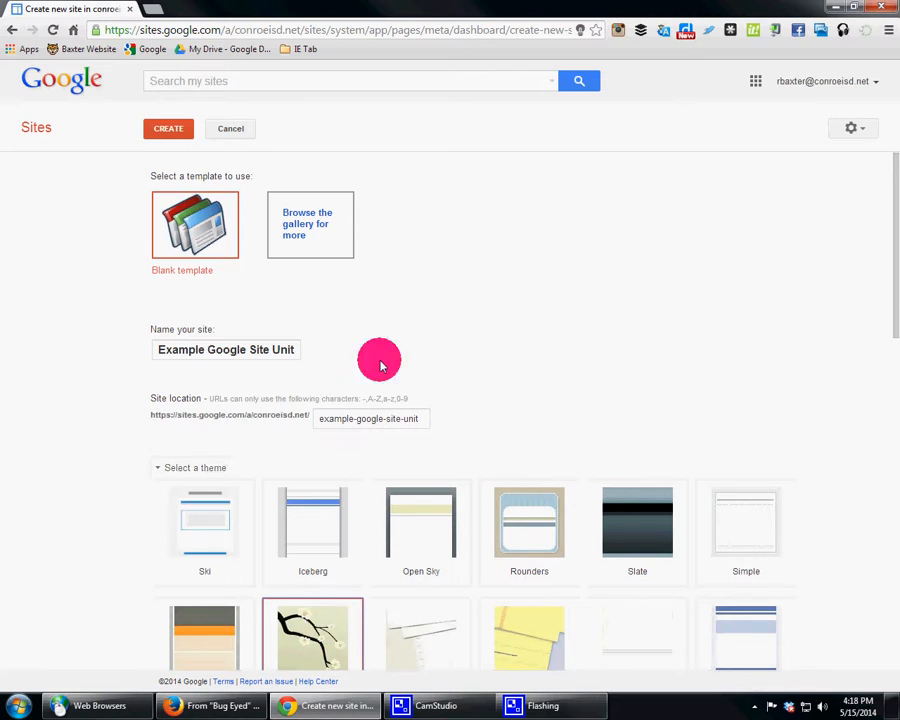
{"action": "left_click", "coordinate": [185, 133]}
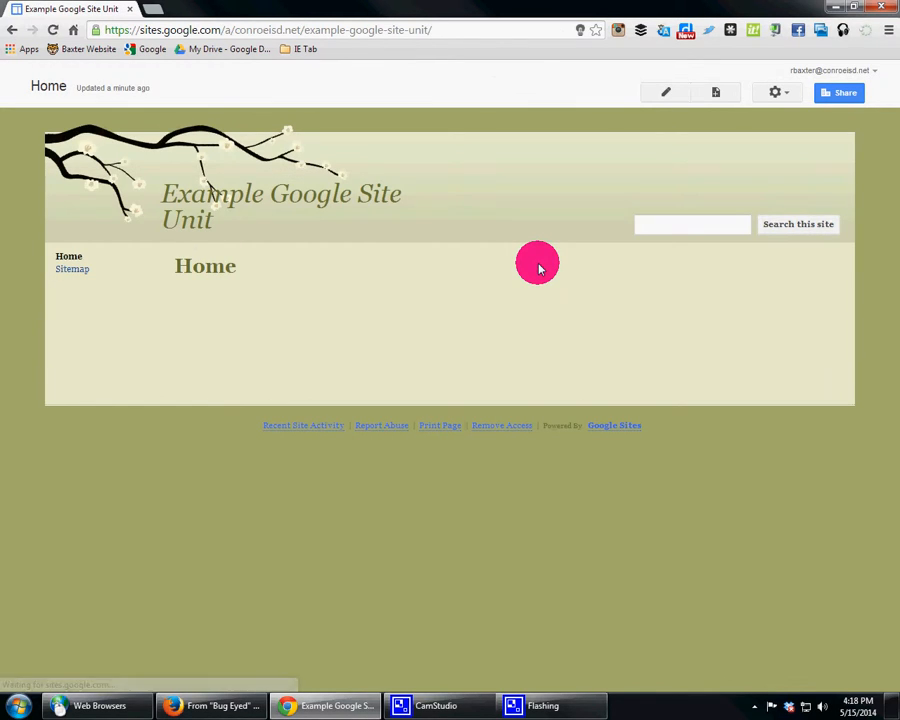
Step: Edit the Home page and enter the headings OBJECTIVE:, VOCABULARY:, DAYS: and GRADES: with blank lines between them
{"action": "left_click", "coordinate": [665, 92]}
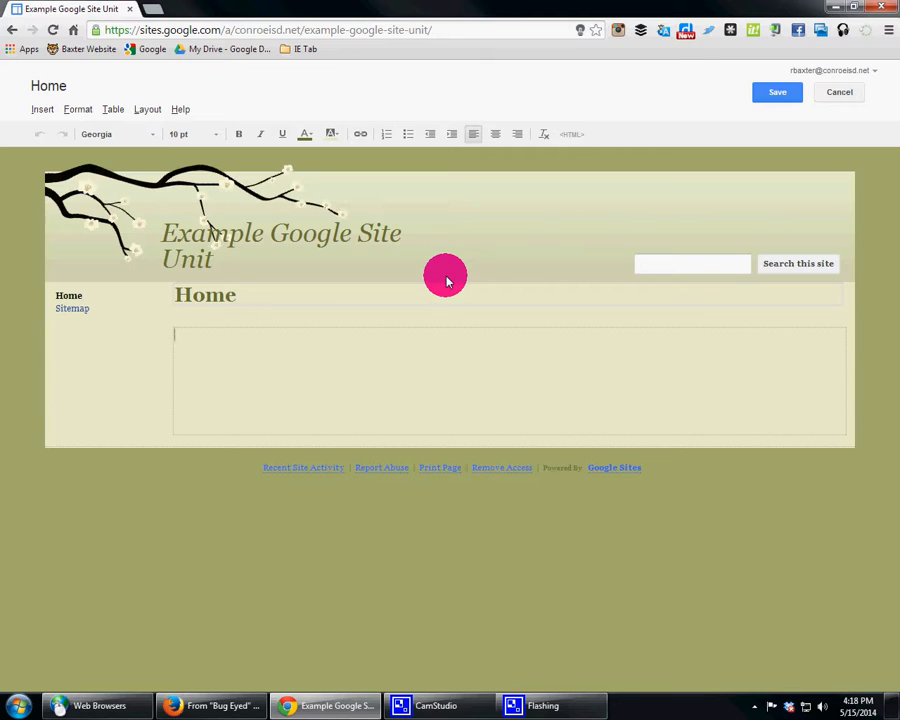
{"action": "type", "text": "OBJECTIVE: "}
{"action": "type", "text": "VOCAB"}
{"action": "type", "text": "U"}
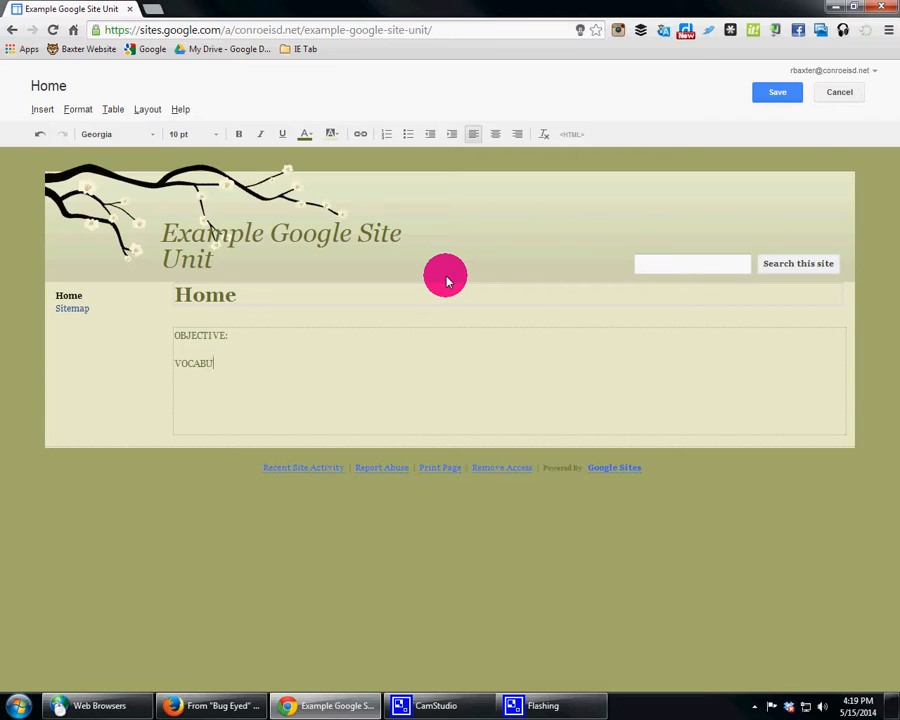
{"action": "type", "text": "LARY: "}
{"action": "type", "text": "DAYS: "}
{"action": "type", "text": "GRADES:"}
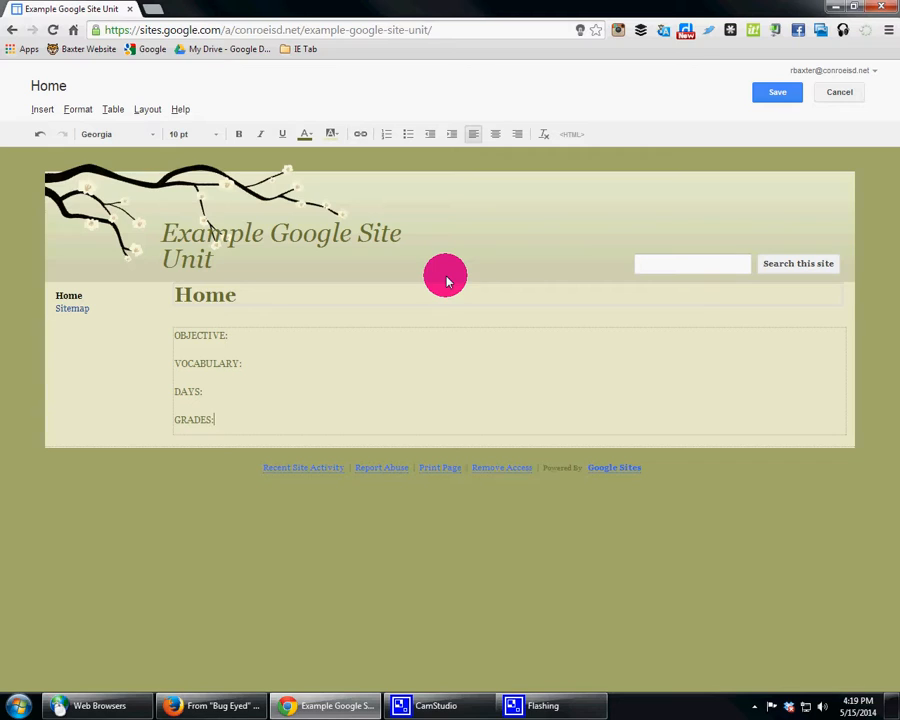
{"action": "key", "text": "Return"}
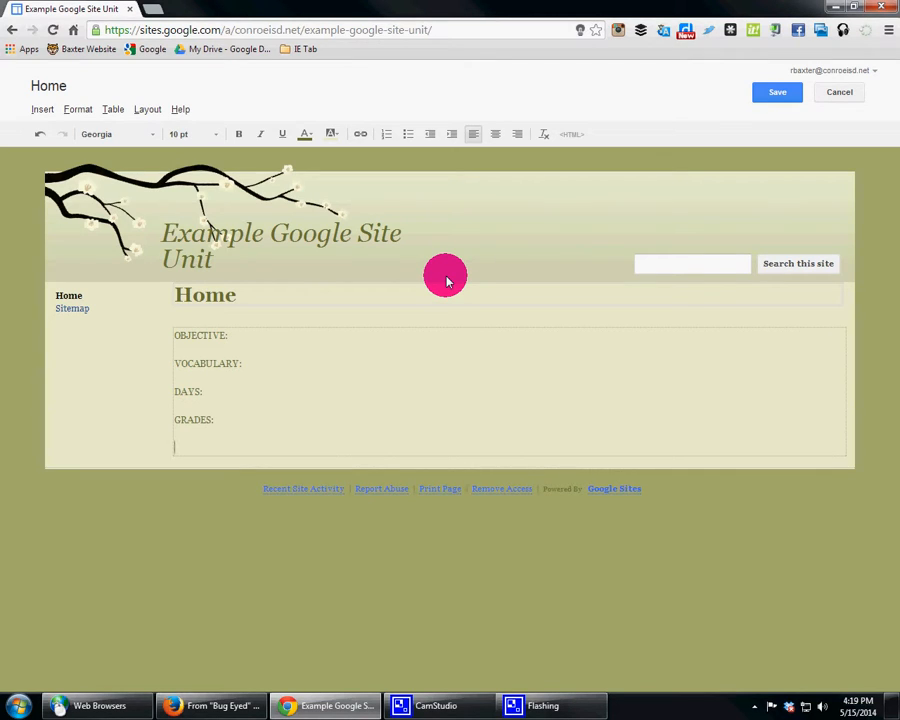
Step: Add the headings "RUBRIC:" and "Examples:" below GRADES, separated by a blank line
{"action": "type", "text": "RUBRIC:"}
{"action": "key", "text": "Return"}
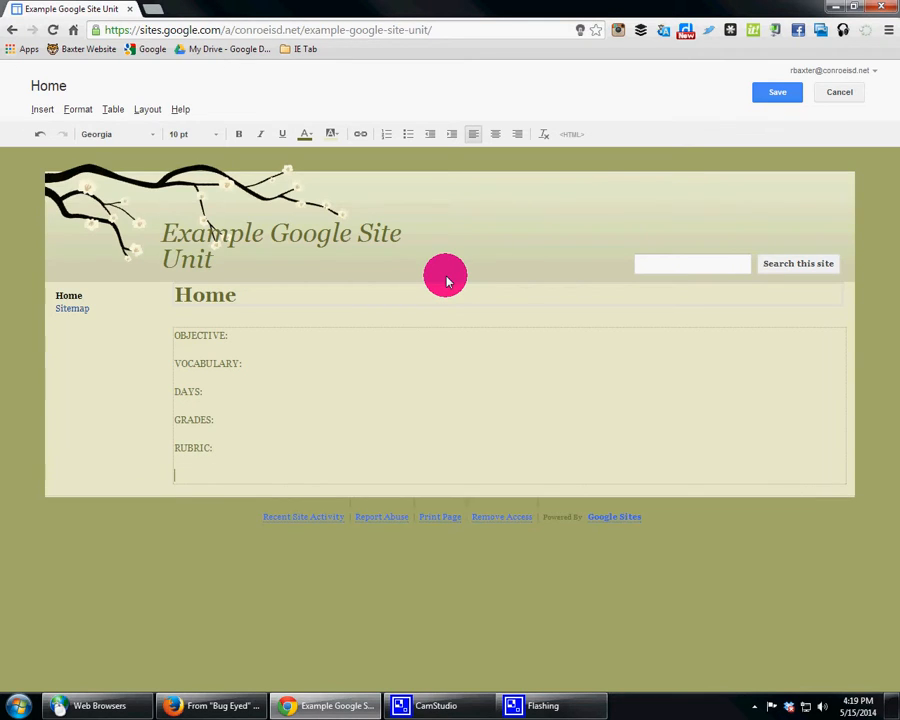
{"action": "type", "text": "Examples"}
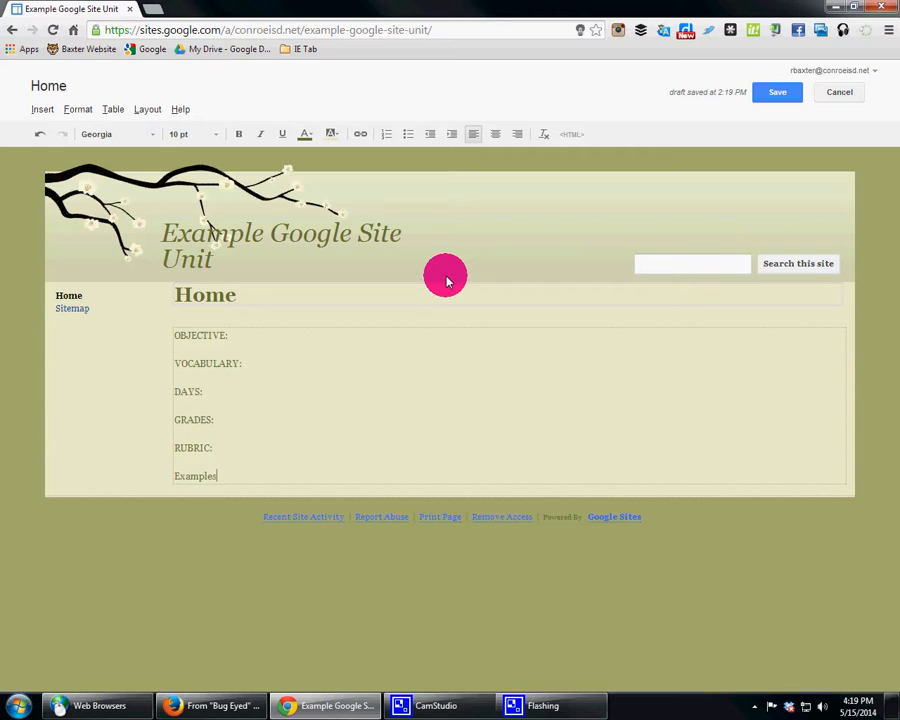
{"action": "type", "text": ":"}
{"action": "key", "text": "Return"}
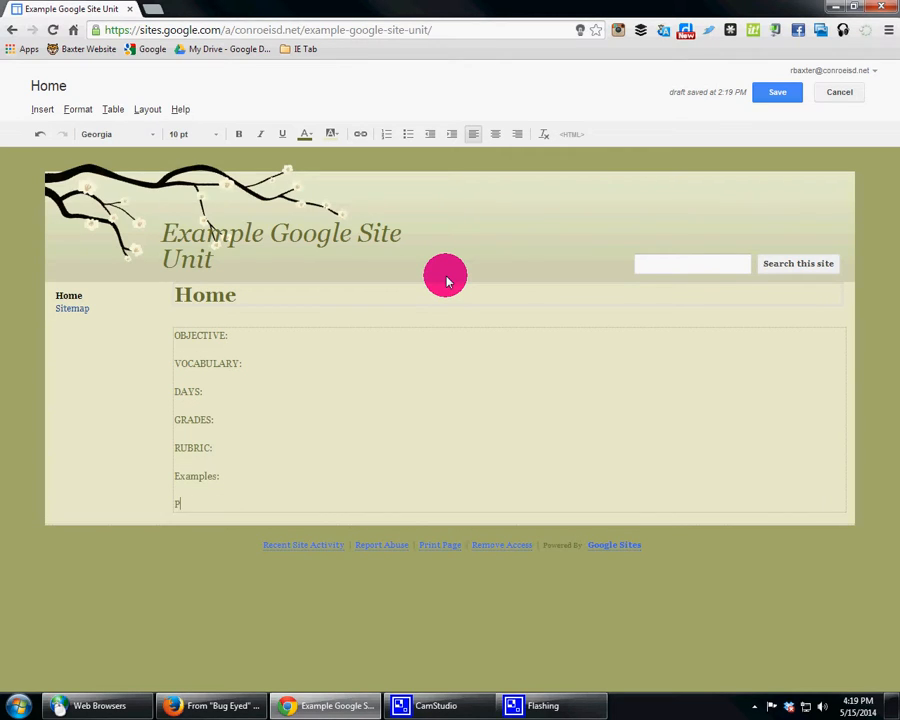
Step: Insert the heading "Presentation:" between RUBRIC and Examples, and add "How to Video" below Examples
{"action": "left_click", "coordinate": [236, 446]}
{"action": "key", "text": "Return"}
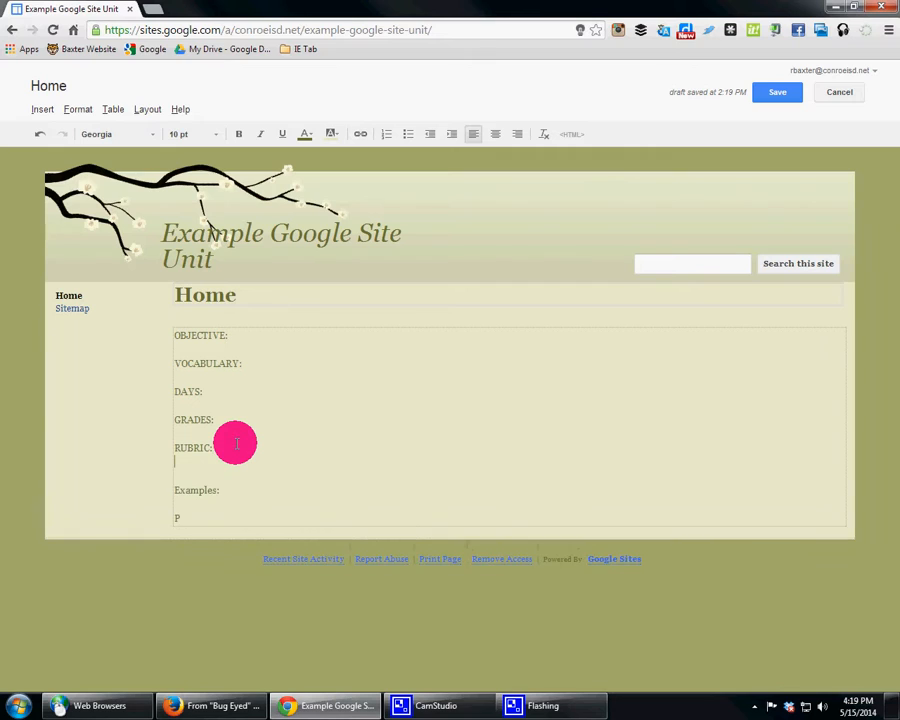
{"action": "type", "text": "Presentatoi"}
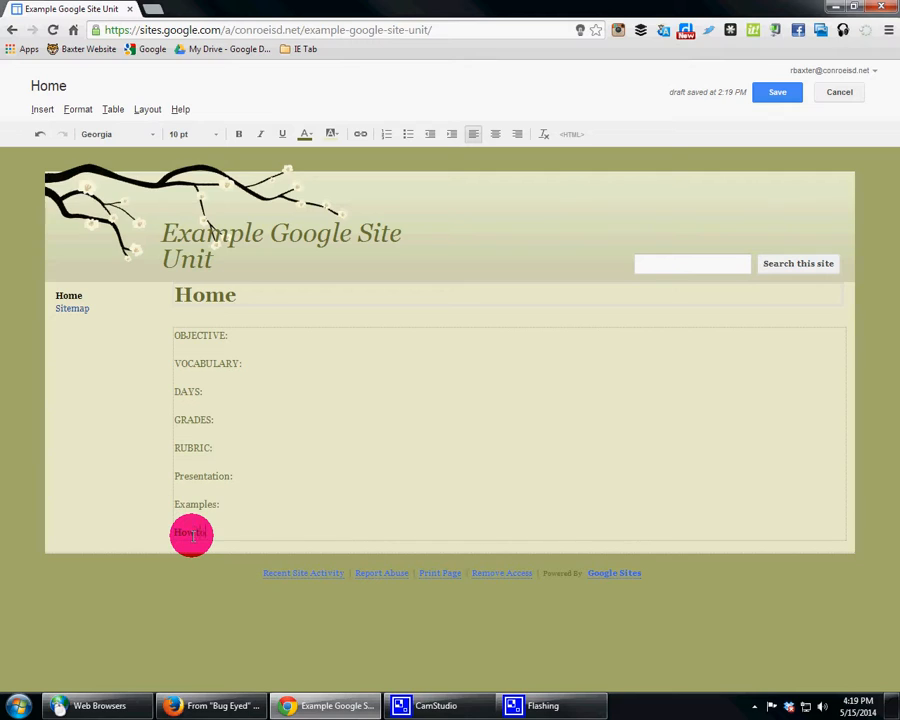
{"action": "type", "text": "eo"}
{"action": "key", "text": "Return"}
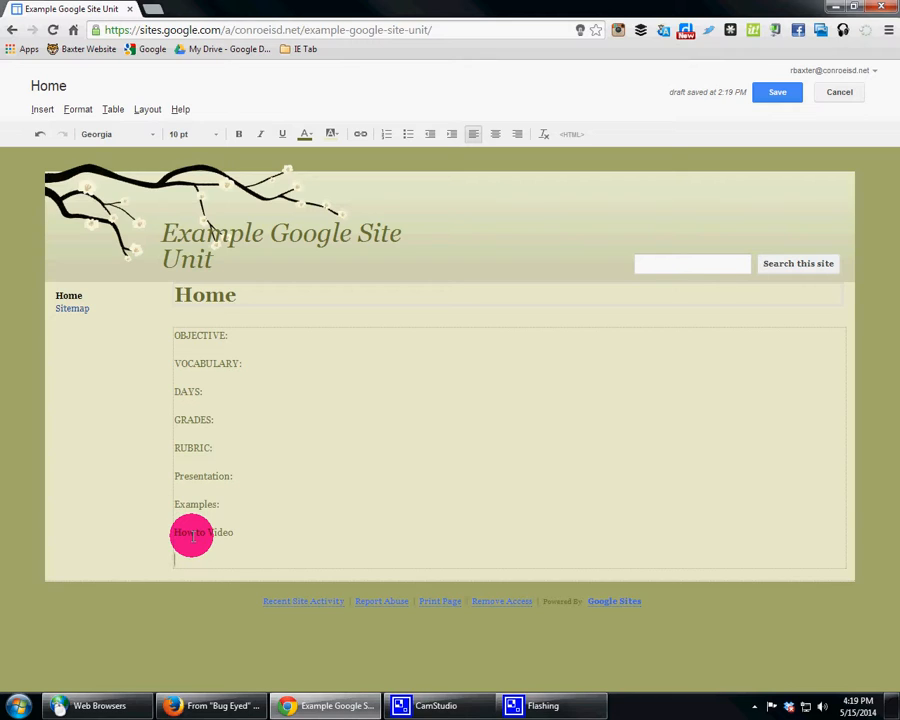
Step: Add the lines "TEKS:", "ELPS:" and "CCRS:" below the How to Video heading
{"action": "type", "text": "TEKS:"}
{"action": "key", "text": "Return"}
{"action": "type", "text": "ELPS:"}
{"action": "key", "text": "Return"}
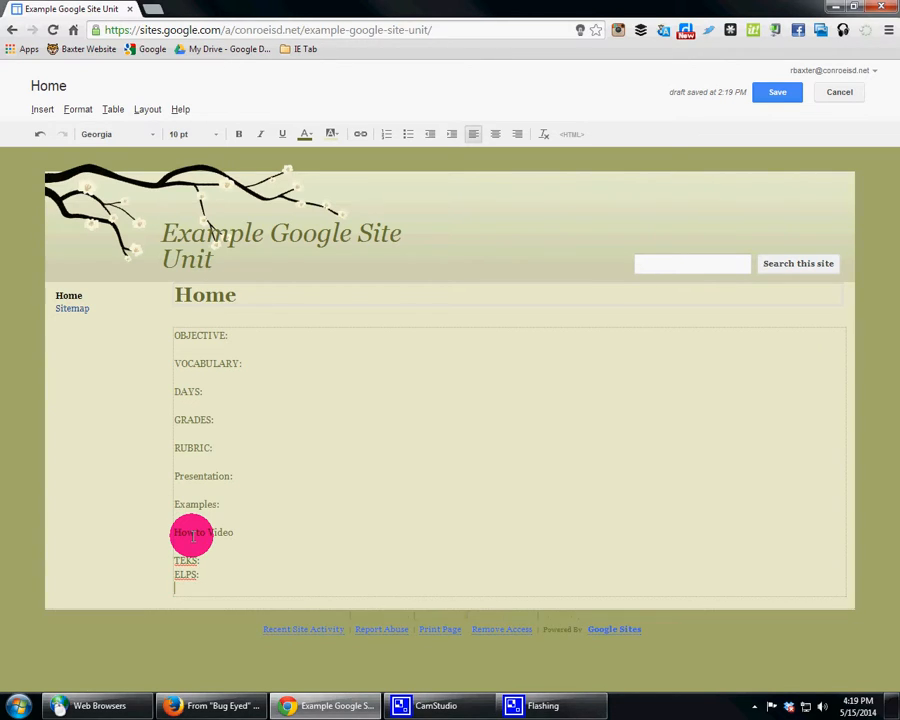
{"action": "type", "text": "CCRS:"}
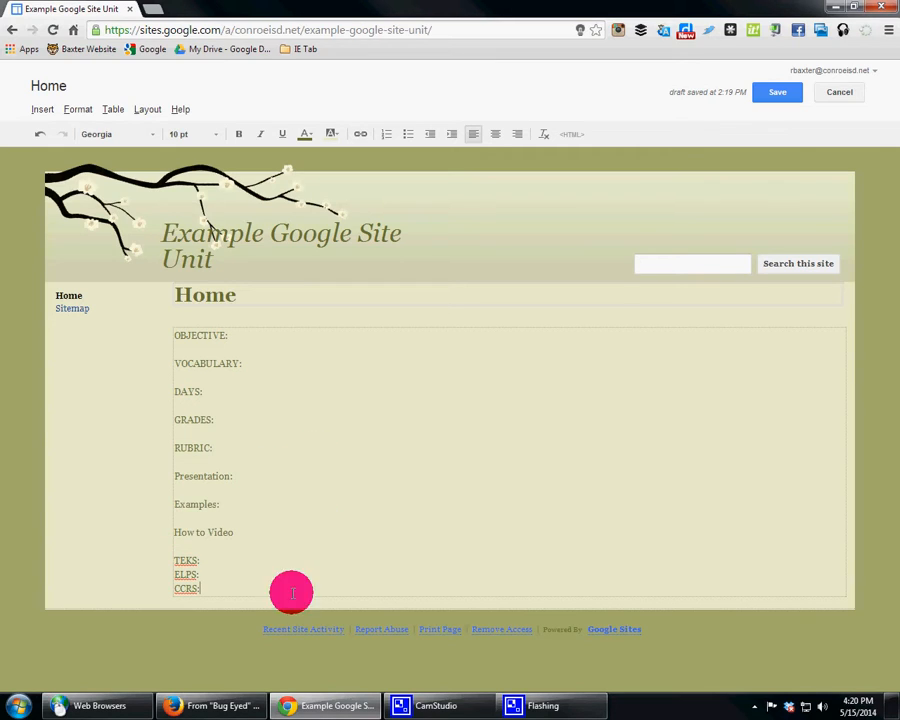
Step: Set all the heading text in the page body to 16 pt and save the page
{"action": "left_click_drag", "start_coordinate": [291, 591], "coordinate": [215, 252]}
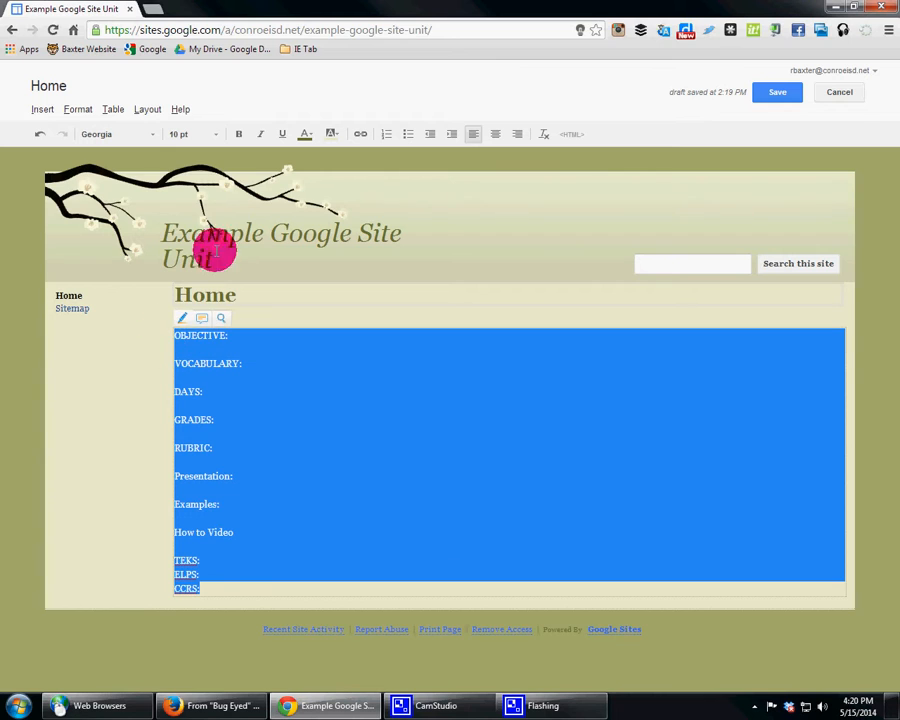
{"action": "left_click", "coordinate": [221, 135]}
{"action": "left_click", "coordinate": [195, 210]}
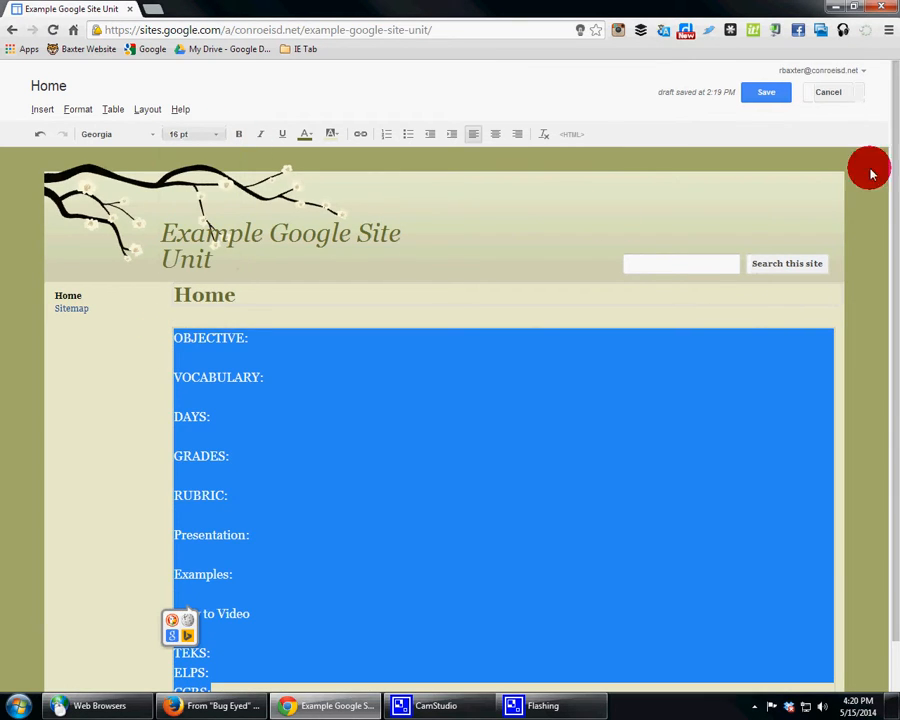
{"action": "left_click", "coordinate": [750, 93]}
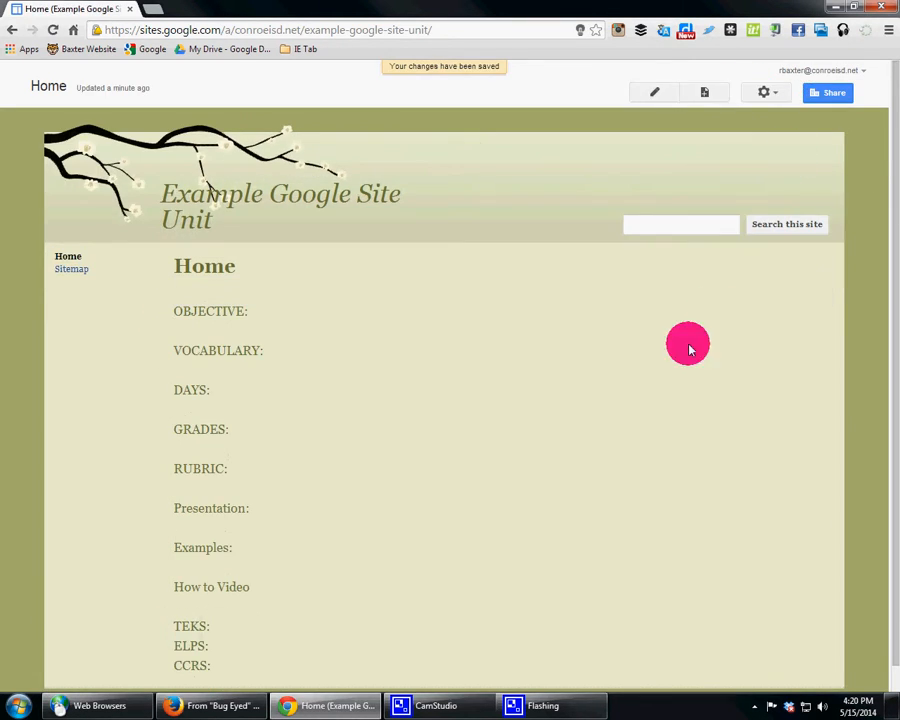
Step: Reopen the Home page for editing and enter the placeholder text ".kjgfakjg" on a new line under OBJECTIVE
{"action": "left_click", "coordinate": [652, 91]}
{"action": "left_click", "coordinate": [295, 336]}
{"action": "key", "text": "Return"}
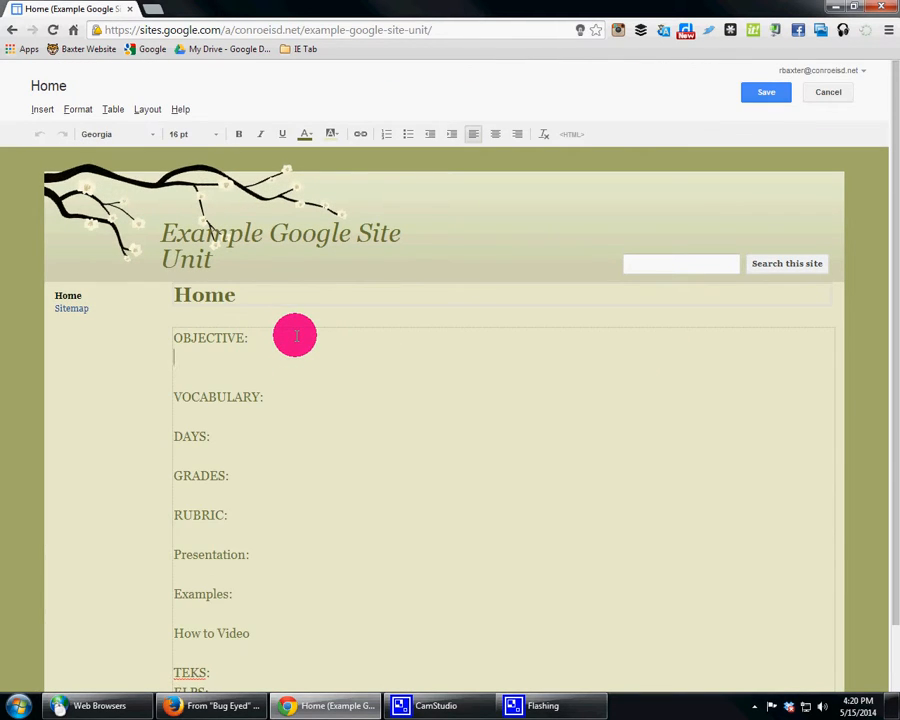
{"action": "type", "text": ".kjgfakjg"}
Step: Add an empty line under the VOCABULARY heading and another under the RUBRIC heading
{"action": "left_click", "coordinate": [297, 397]}
{"action": "key", "text": "Return"}
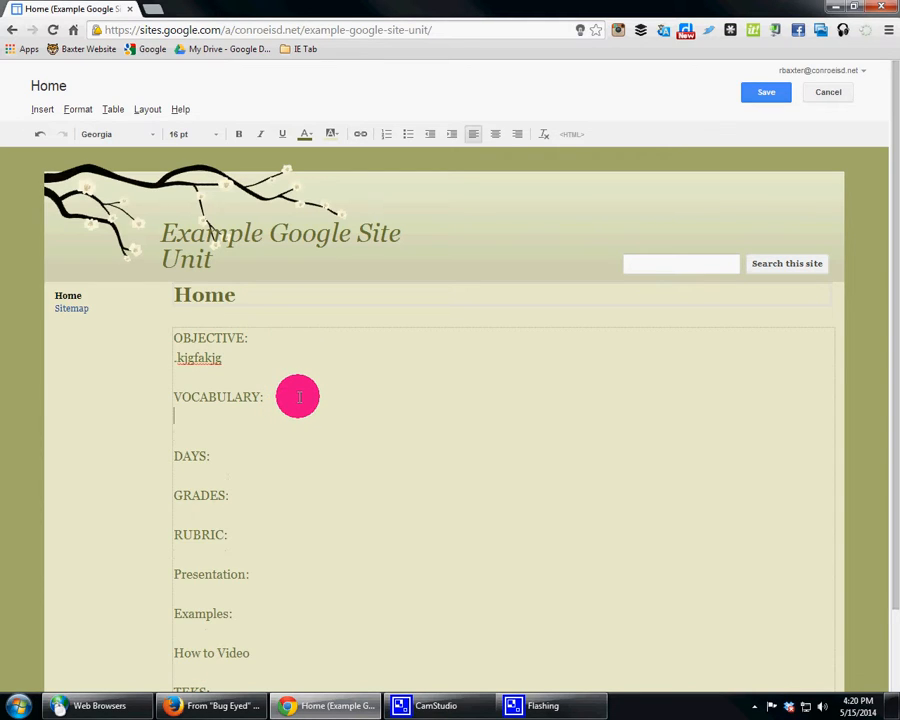
{"action": "left_click", "coordinate": [245, 455]}
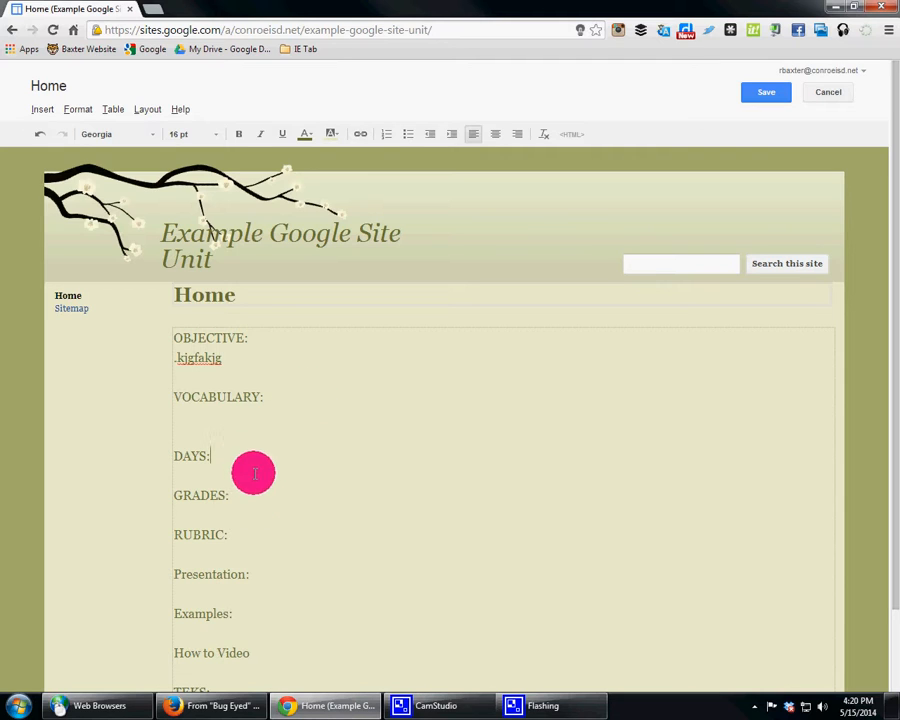
{"action": "left_click", "coordinate": [258, 530]}
{"action": "key", "text": "Return"}
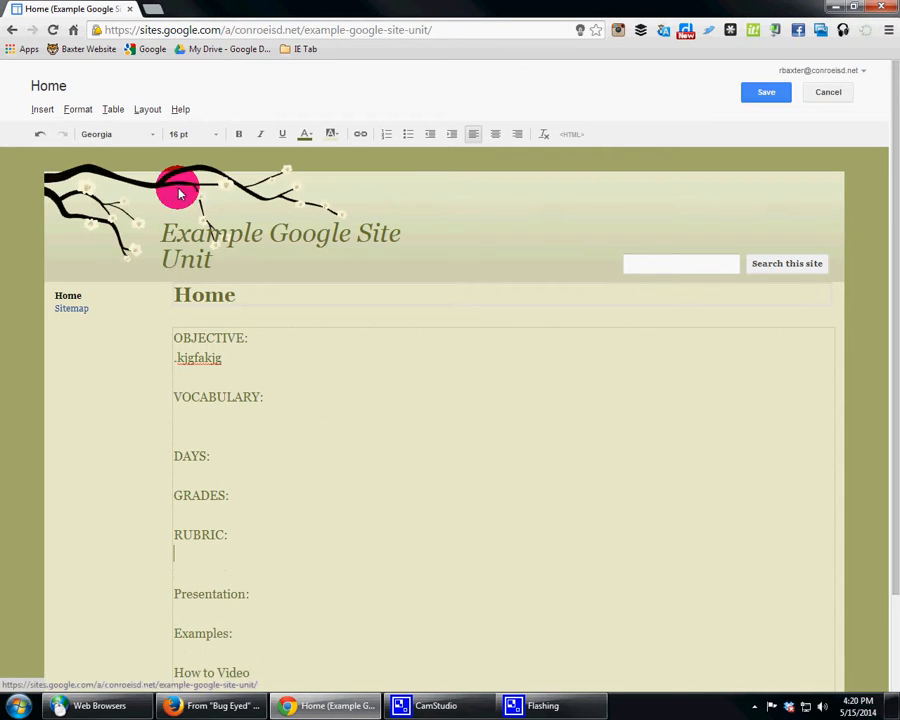
Step: Open Google Drive in a new browser tab and go to the "Google Drive Ex - Intro Level" folder
{"action": "left_click", "coordinate": [43, 110]}
{"action": "mouse_move", "coordinate": [450, 262]}
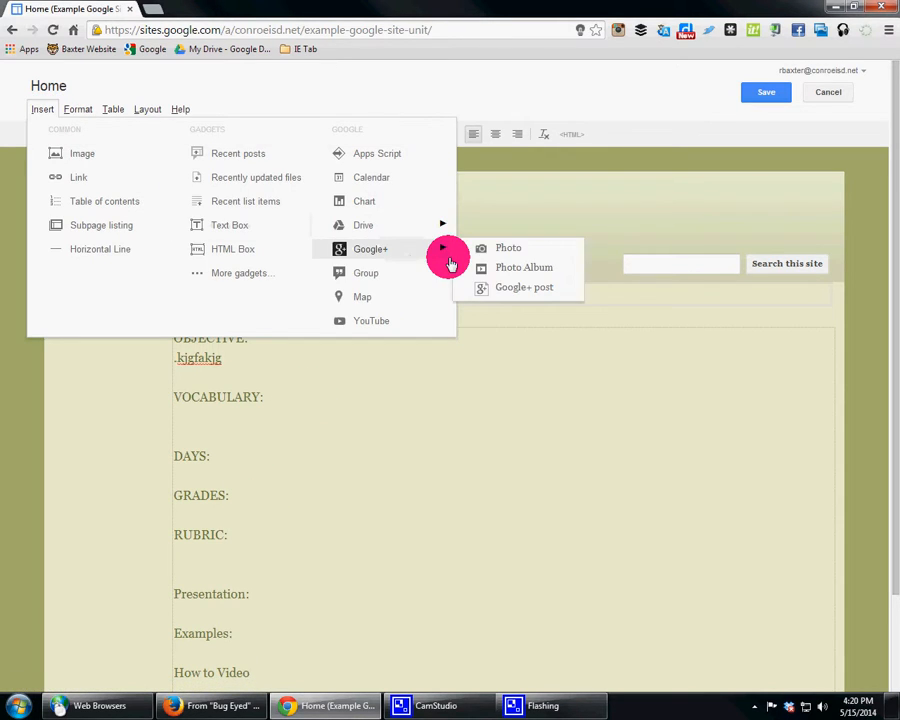
{"action": "left_click", "coordinate": [153, 10]}
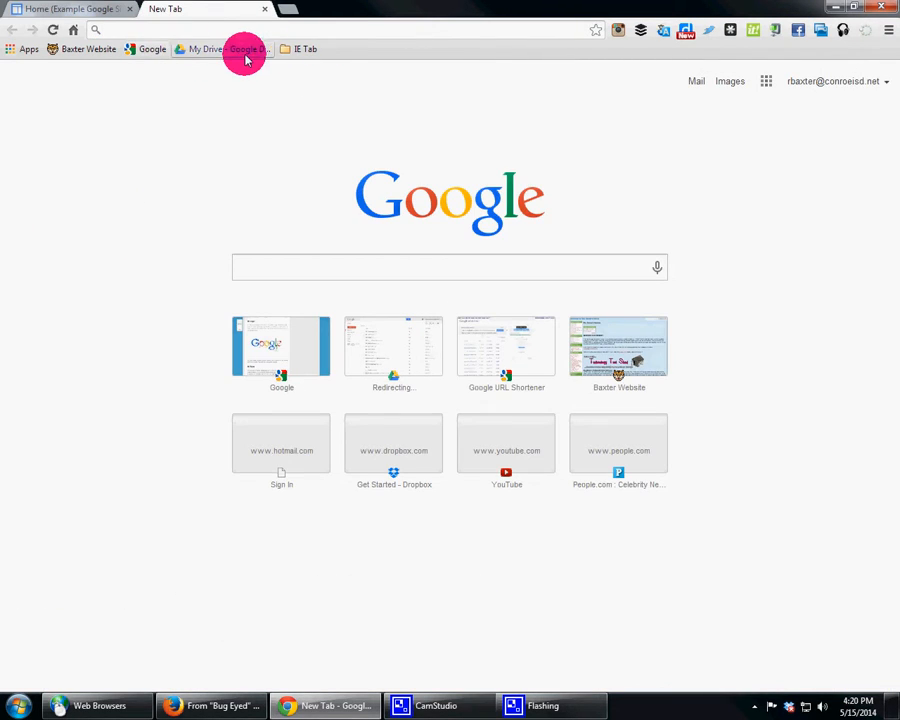
{"action": "left_click", "coordinate": [240, 50]}
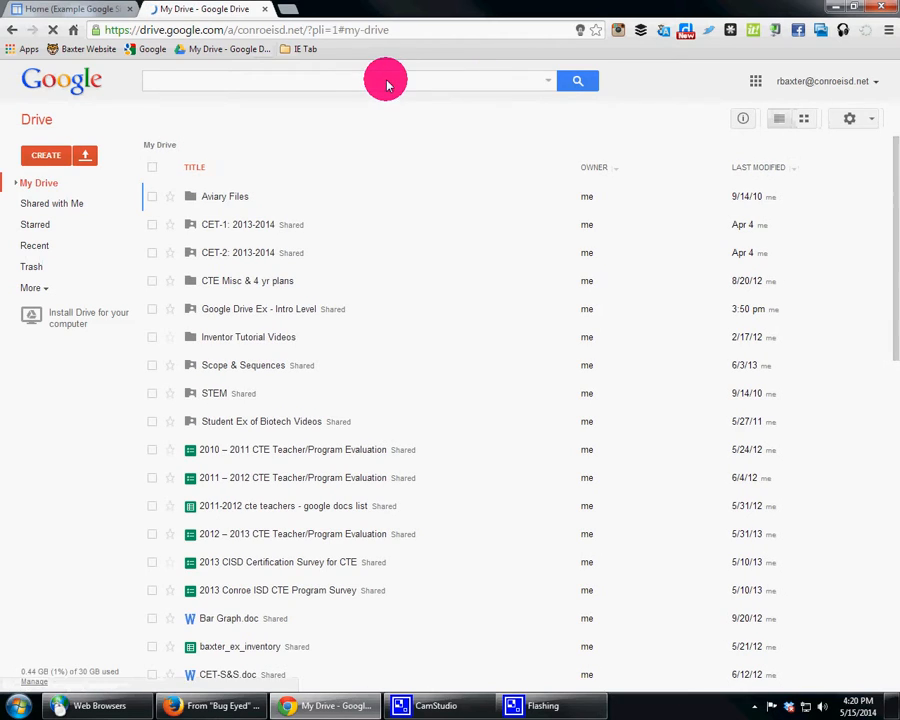
{"action": "left_click", "coordinate": [231, 311]}
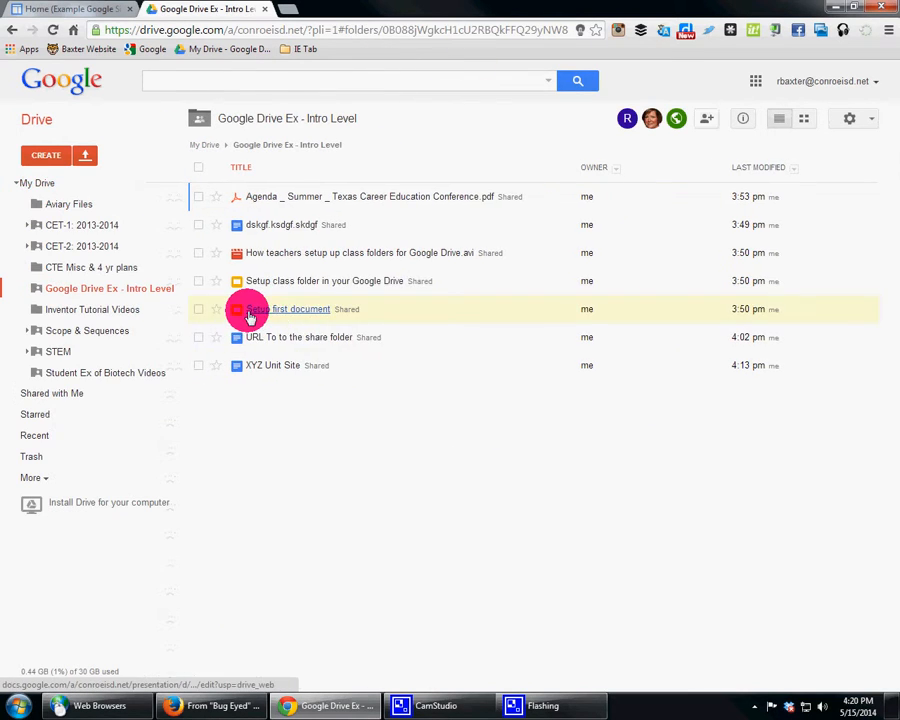
Step: Upload the desktop file "Sustainable Green Arch and Const Web Quest" to the shared folder with the folder's sharing permissions, and open the converted document
{"action": "left_click", "coordinate": [52, 155]}
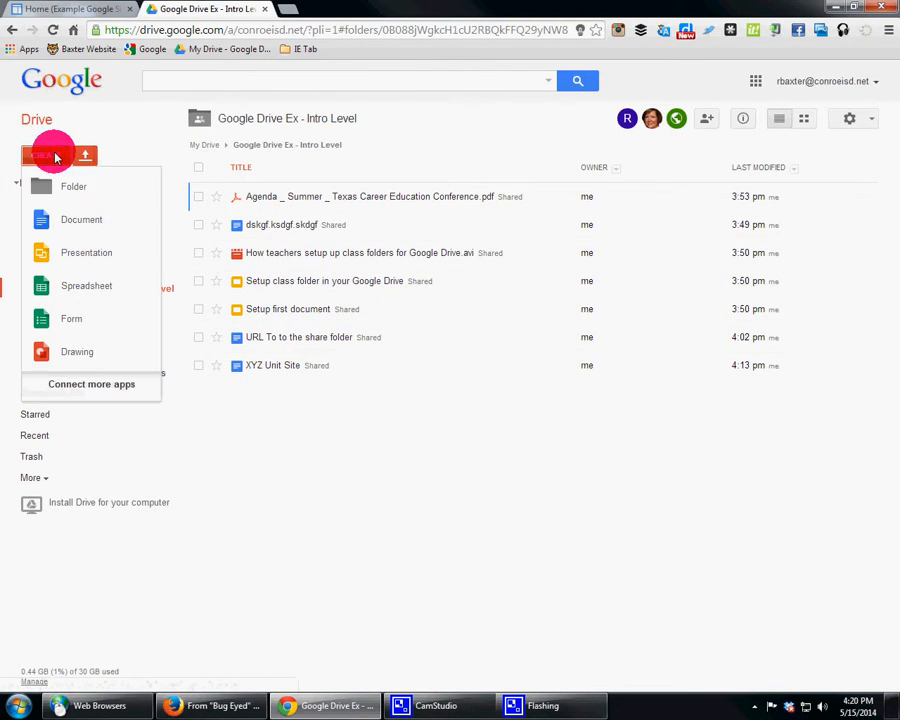
{"action": "left_click", "coordinate": [90, 157]}
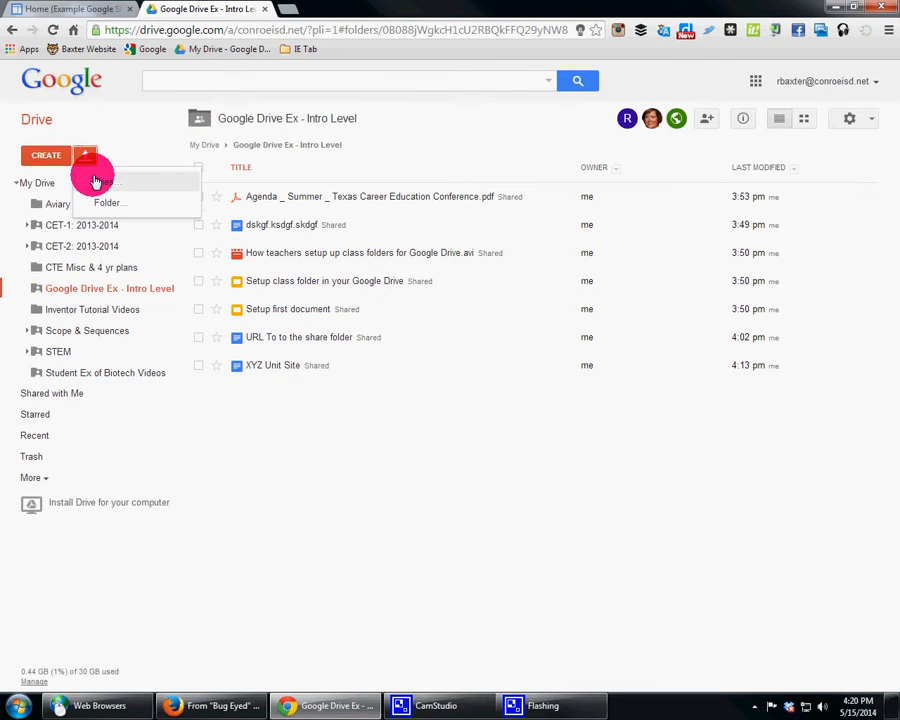
{"action": "left_click", "coordinate": [100, 180]}
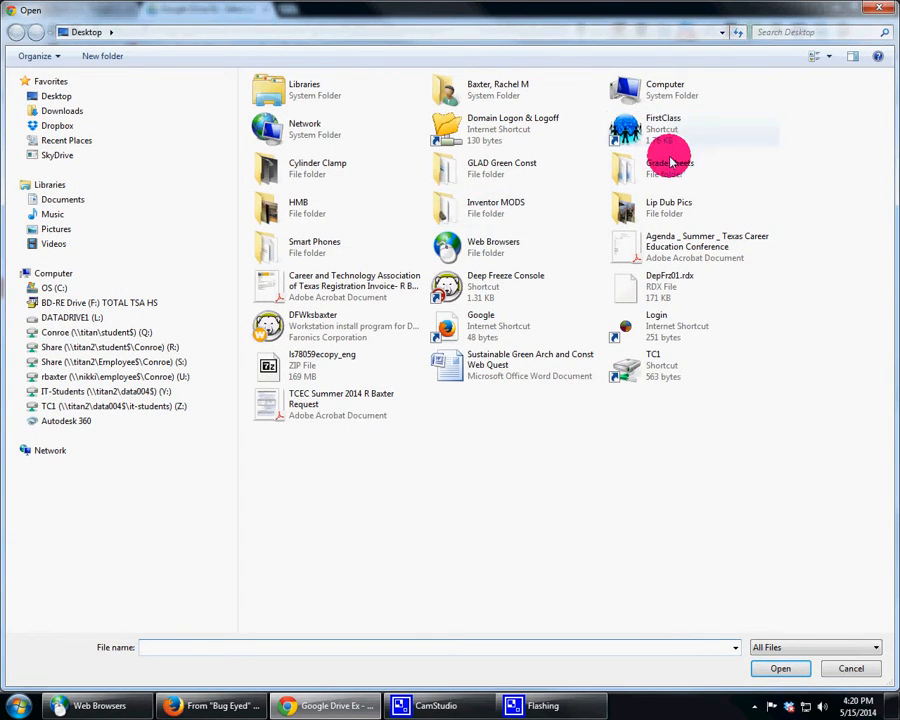
{"action": "left_click", "coordinate": [461, 372]}
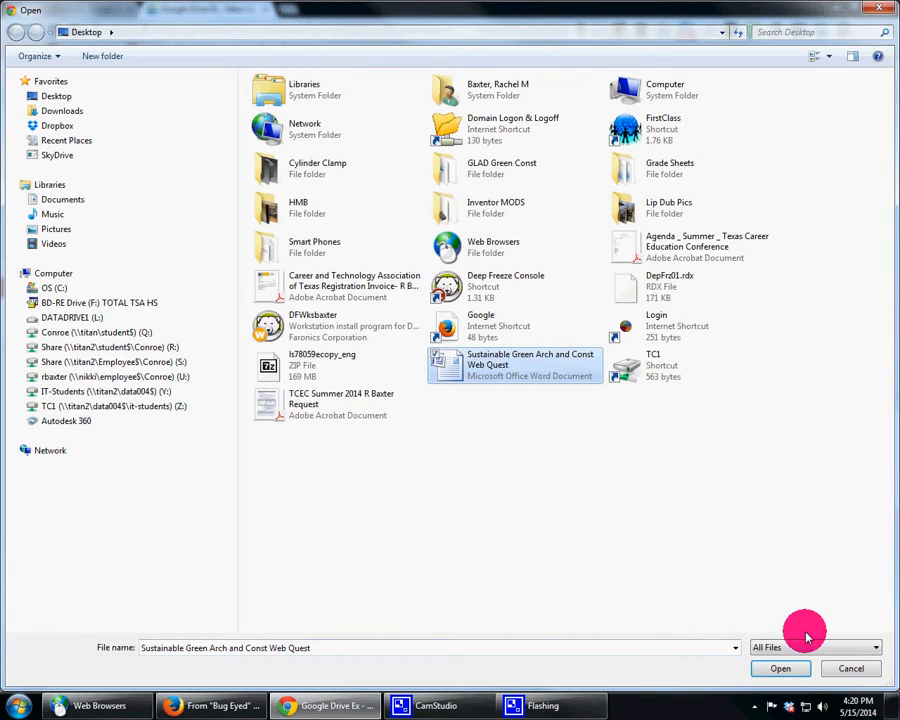
{"action": "left_click", "coordinate": [765, 672]}
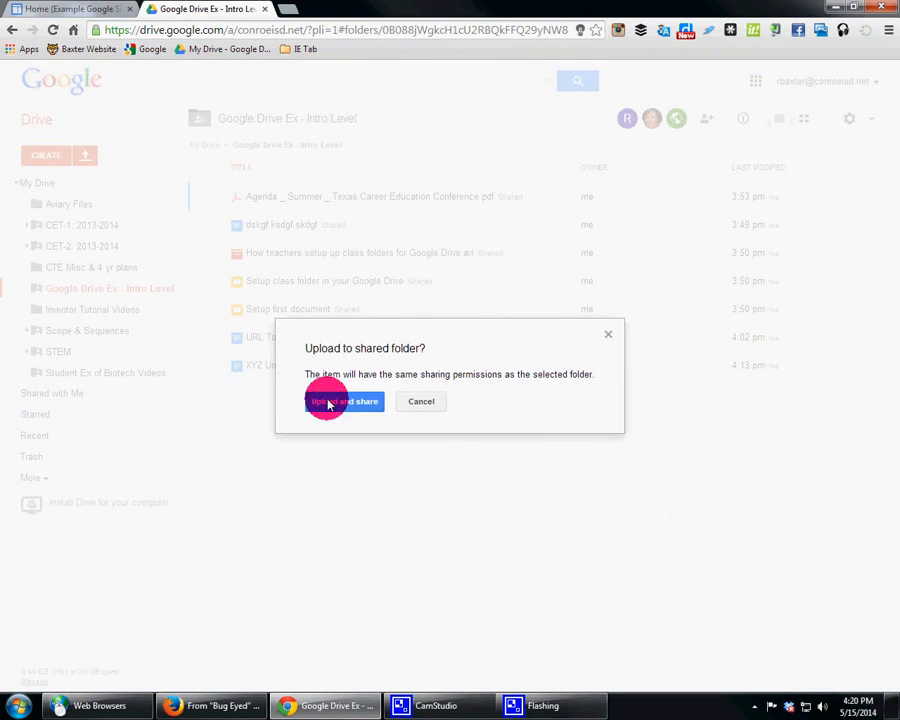
{"action": "left_click", "coordinate": [327, 398]}
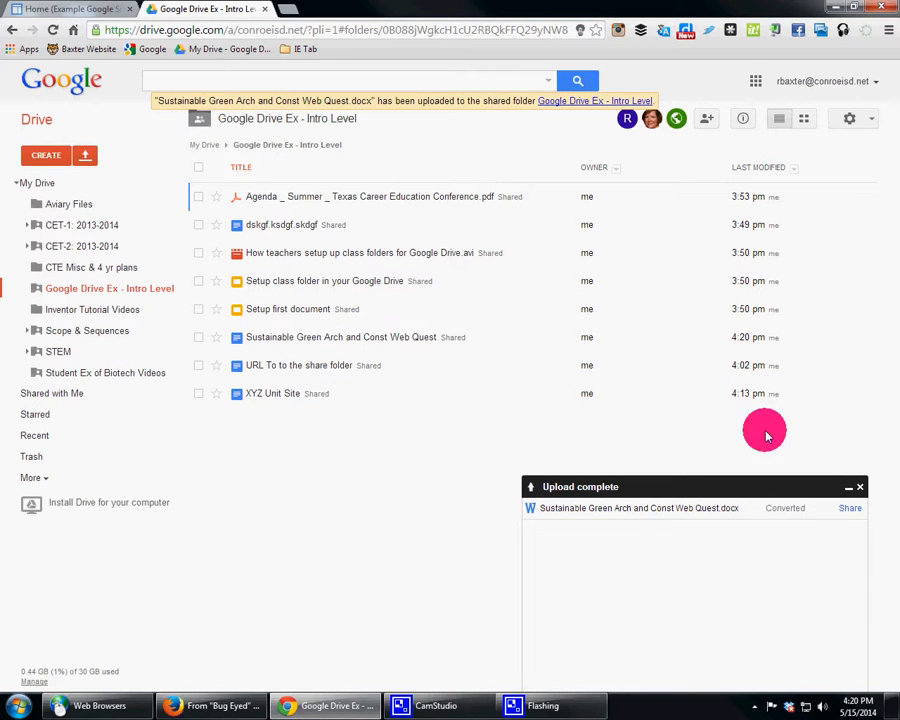
{"action": "left_click", "coordinate": [598, 508]}
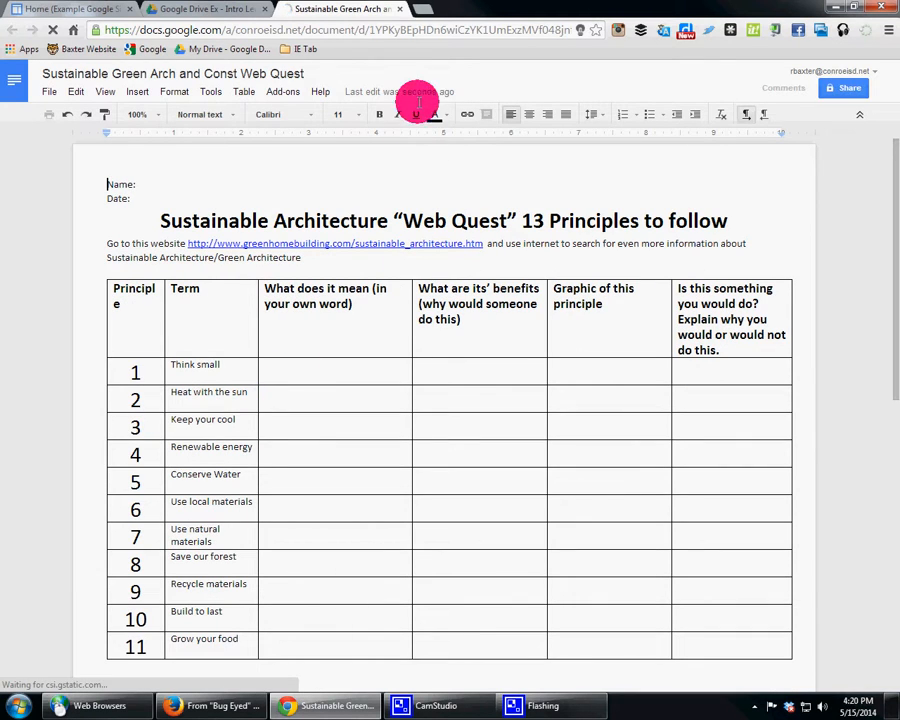
Step: Return to the Google Sites page and insert the Drive document "Sustainable Green Arch and Const Web Quest" under the RUBRIC heading with border and title
{"action": "left_click", "coordinate": [181, 15]}
{"action": "left_click", "coordinate": [66, 10]}
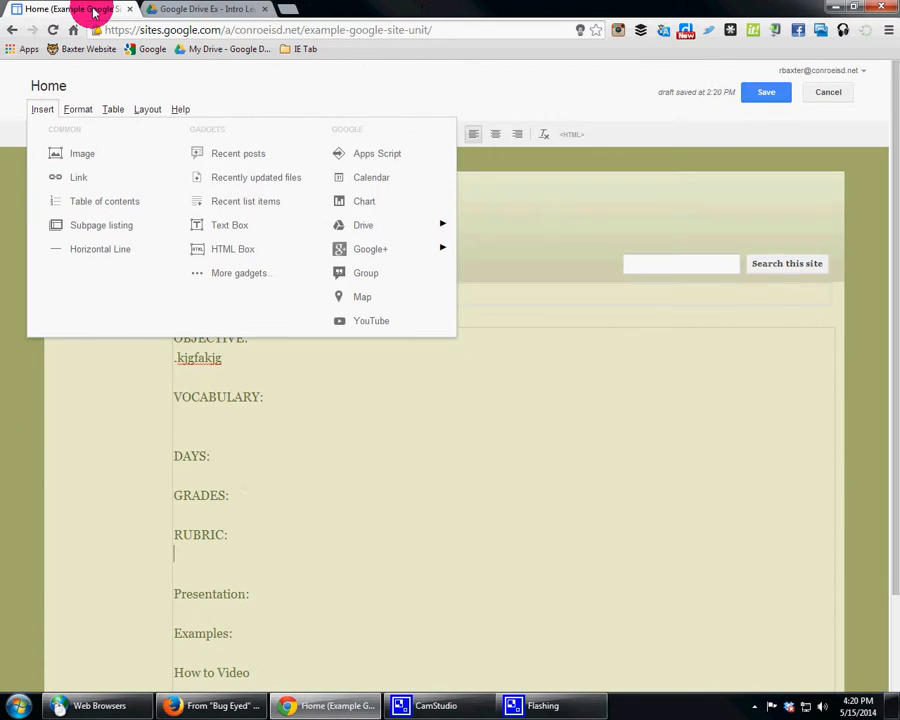
{"action": "mouse_move", "coordinate": [397, 258]}
{"action": "mouse_move", "coordinate": [395, 230]}
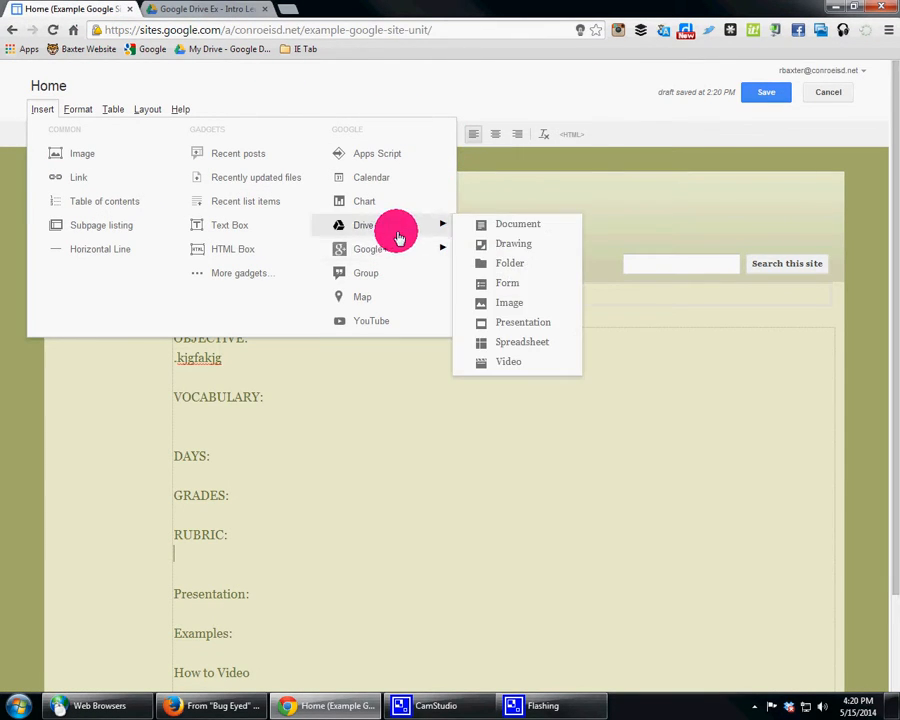
{"action": "left_click", "coordinate": [524, 225]}
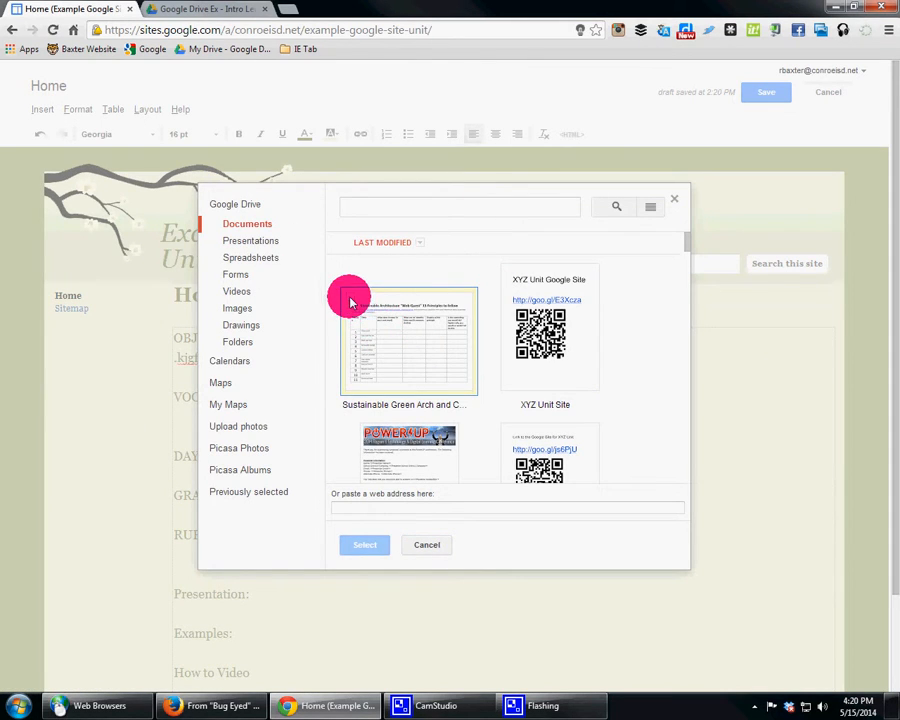
{"action": "left_click", "coordinate": [350, 297]}
{"action": "left_click", "coordinate": [380, 548]}
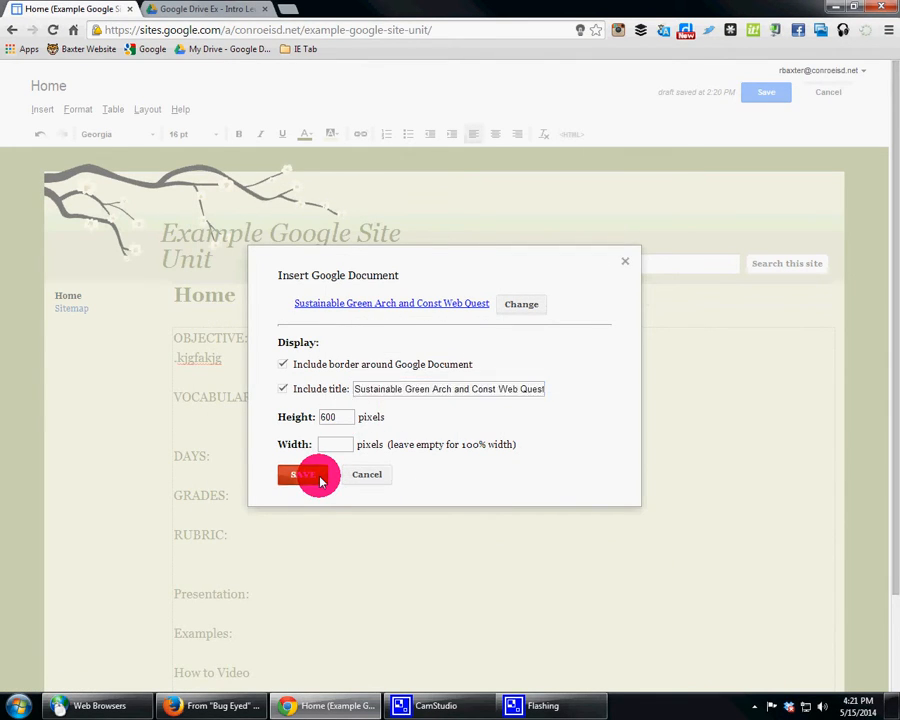
{"action": "left_click", "coordinate": [315, 476]}
{"action": "scroll", "coordinate": [321, 476], "scroll_direction": "down", "scroll_amount": 3}
{"action": "left_click", "coordinate": [505, 247]}
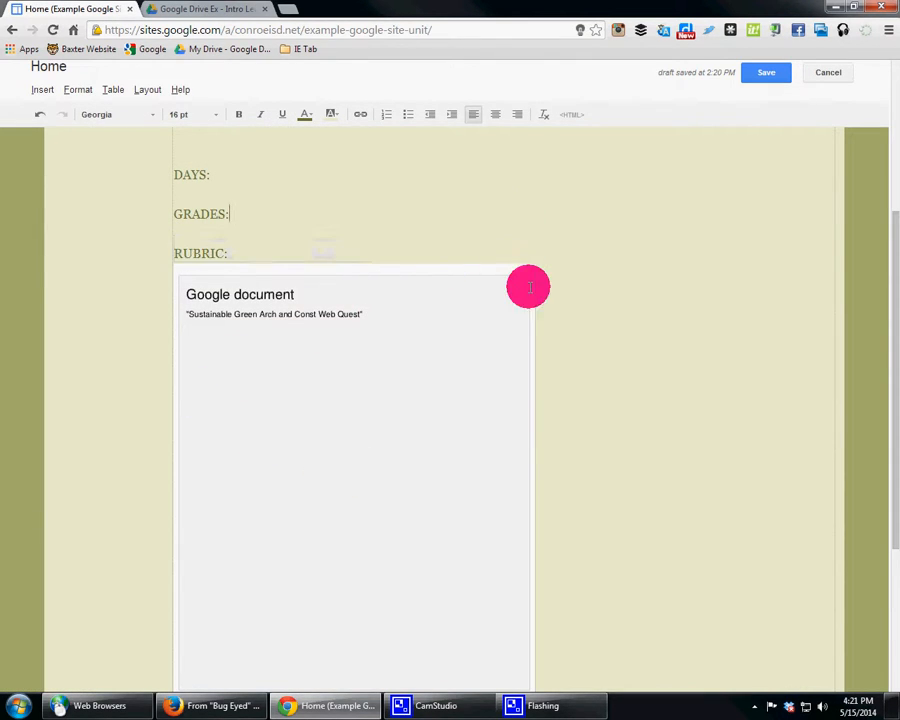
Step: Add an empty line under the Presentation heading
{"action": "scroll", "coordinate": [528, 304], "scroll_direction": "down", "scroll_amount": 2}
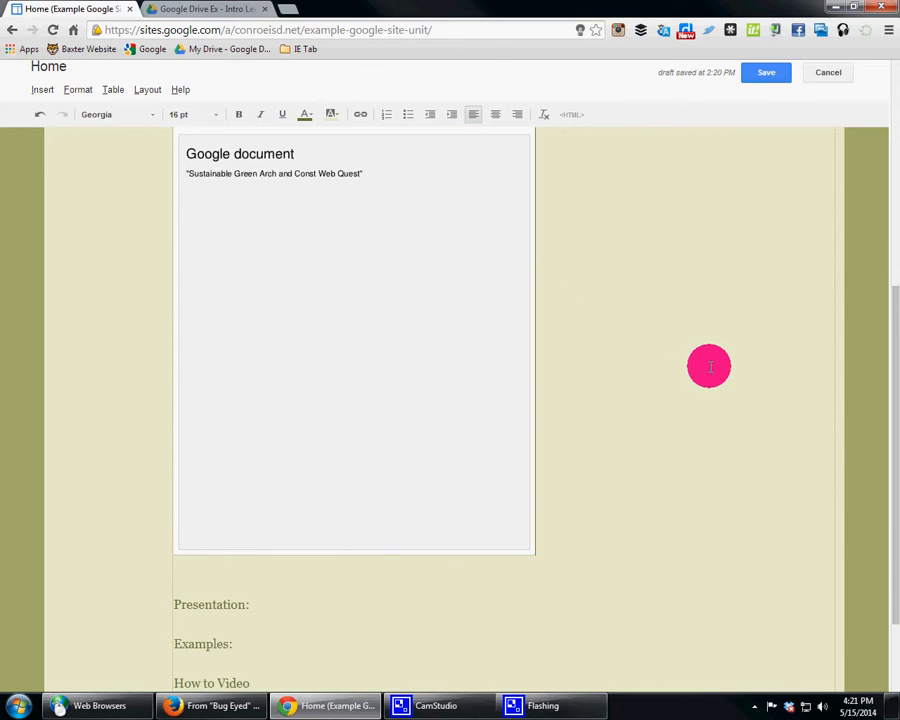
{"action": "scroll", "coordinate": [705, 362], "scroll_direction": "down", "scroll_amount": 2}
{"action": "left_click", "coordinate": [290, 484]}
{"action": "key", "text": "Return"}
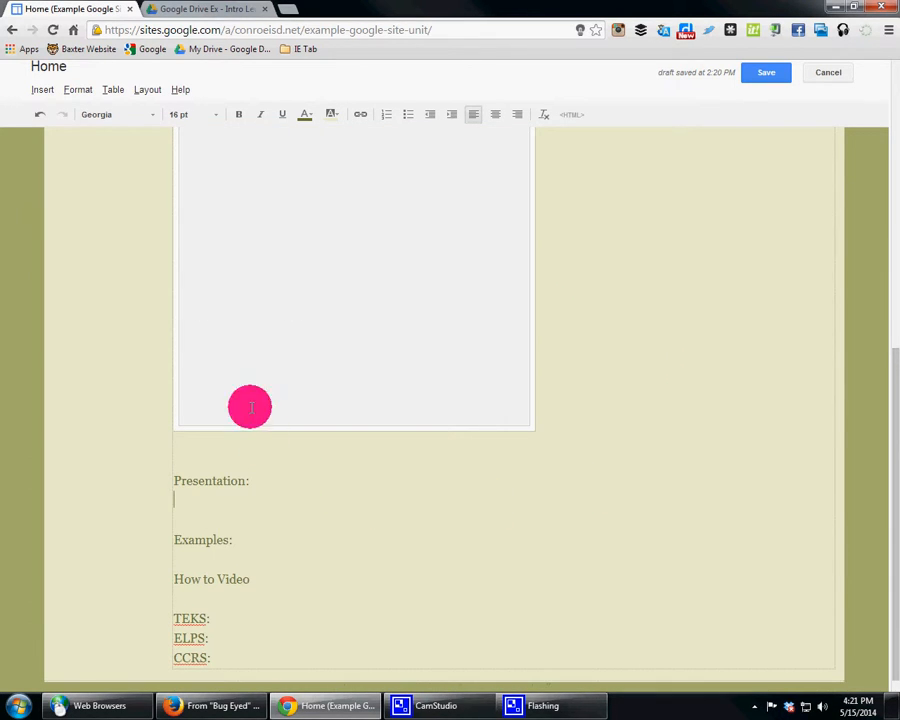
Step: Insert the Drive presentation "Setup first document" under the Presentation heading at Medium (555px) size
{"action": "left_click", "coordinate": [49, 89]}
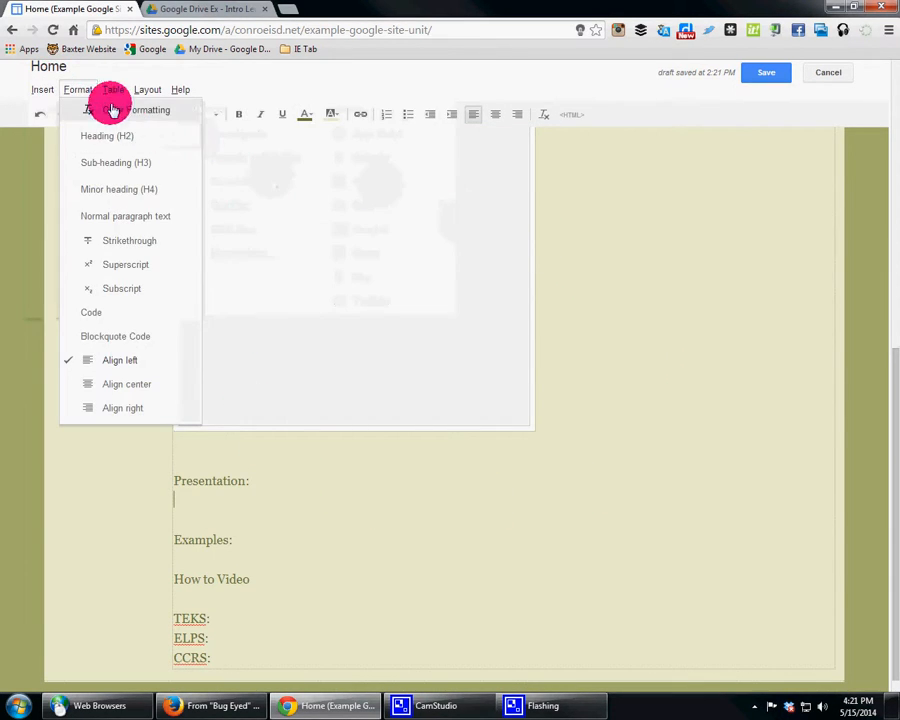
{"action": "left_click", "coordinate": [44, 90]}
{"action": "left_click", "coordinate": [44, 90]}
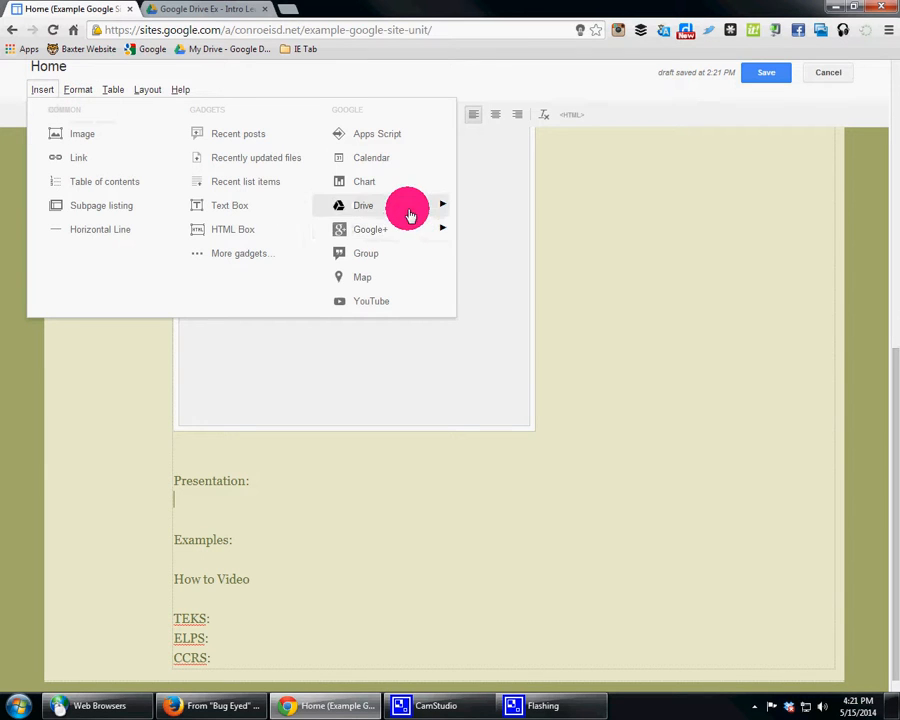
{"action": "mouse_move", "coordinate": [405, 210]}
{"action": "left_click", "coordinate": [538, 304]}
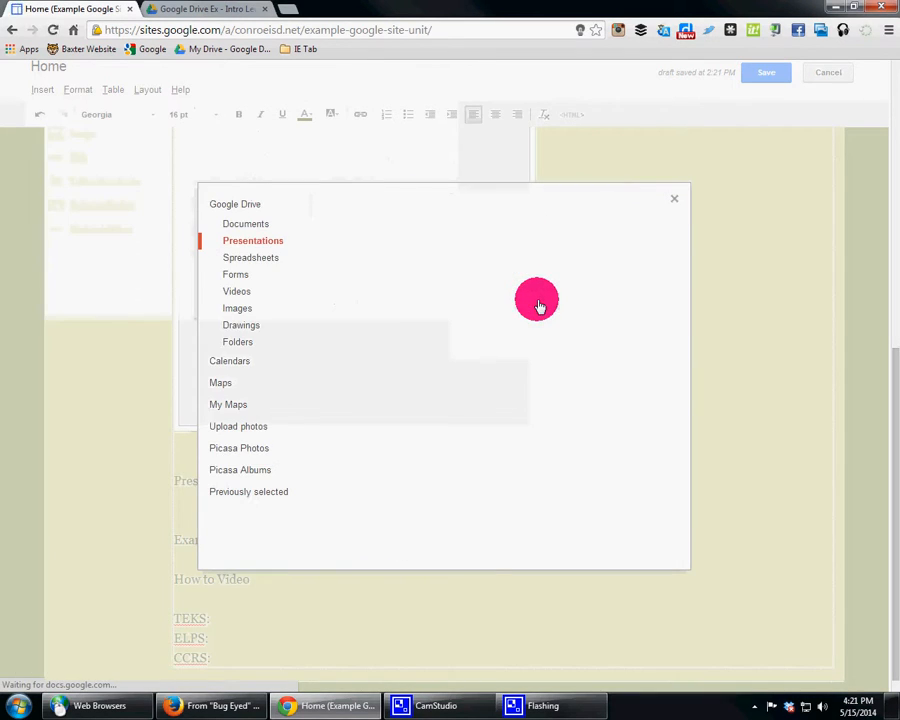
{"action": "left_click", "coordinate": [466, 350]}
{"action": "left_click", "coordinate": [374, 545]}
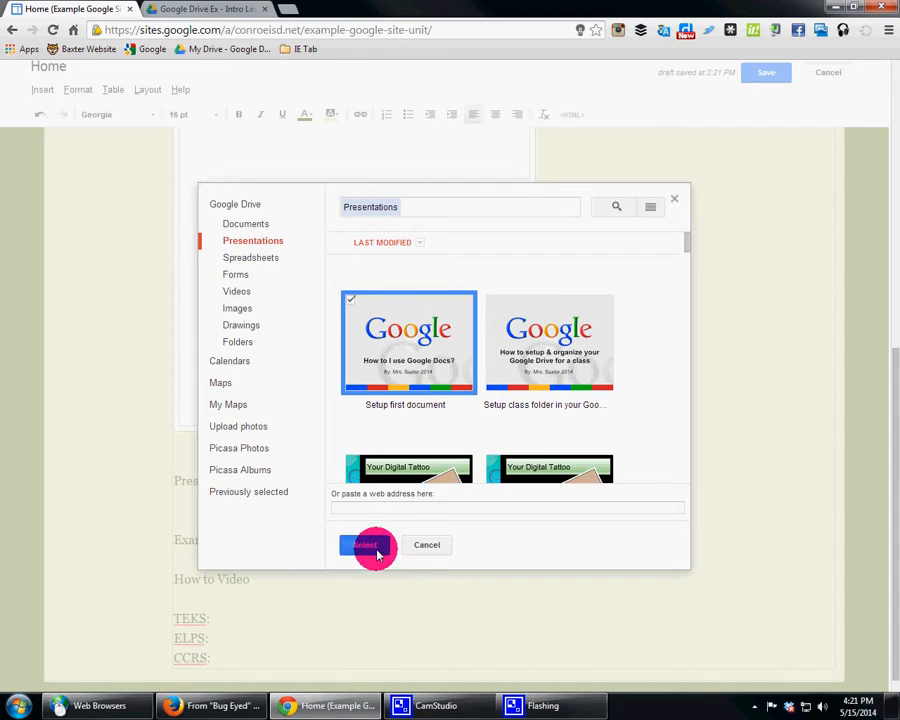
{"action": "left_click", "coordinate": [380, 453]}
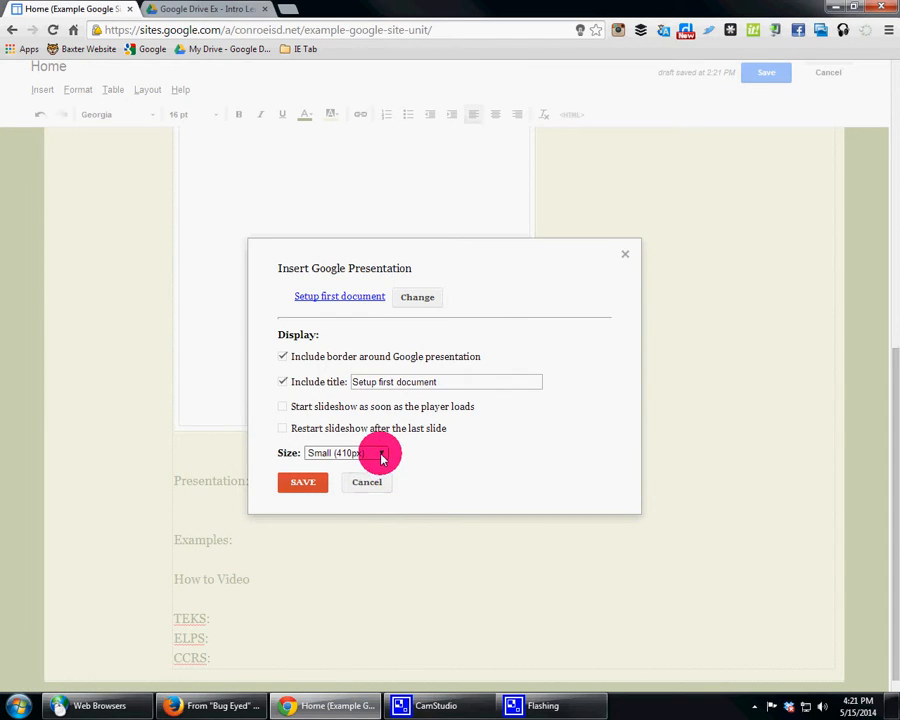
{"action": "left_click", "coordinate": [366, 474]}
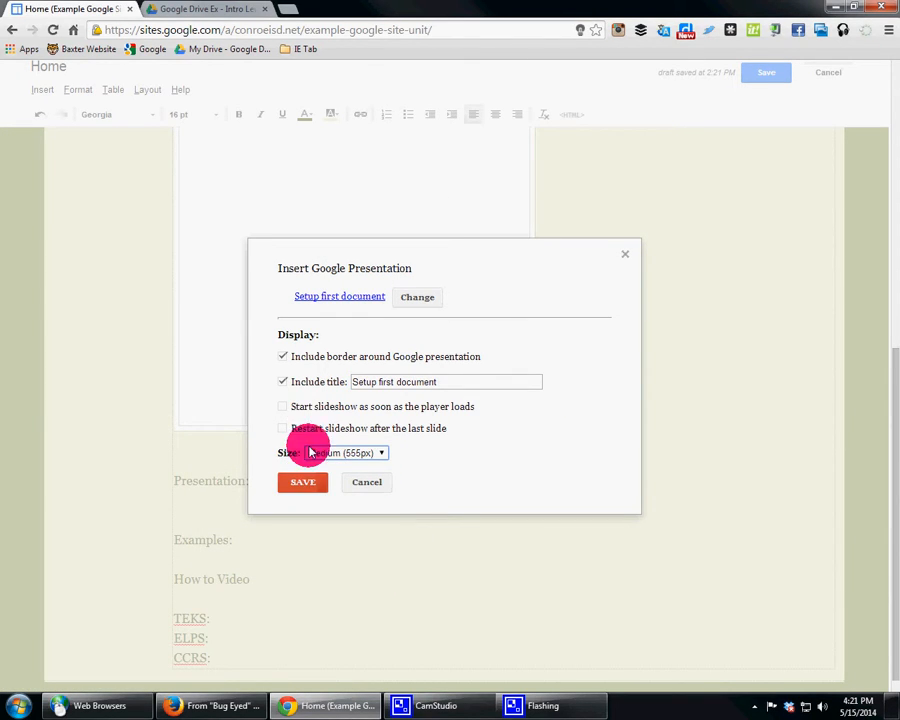
{"action": "left_click", "coordinate": [297, 488]}
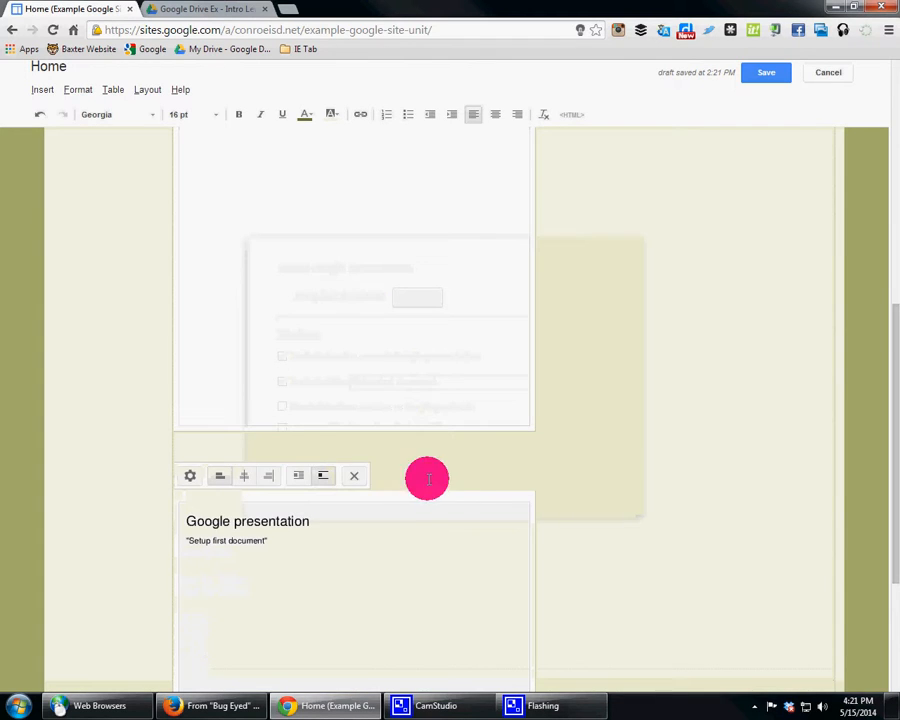
Step: Add an empty line under the How to Video heading
{"action": "scroll", "coordinate": [462, 456], "scroll_direction": "down", "scroll_amount": 3}
{"action": "left_click", "coordinate": [325, 518]}
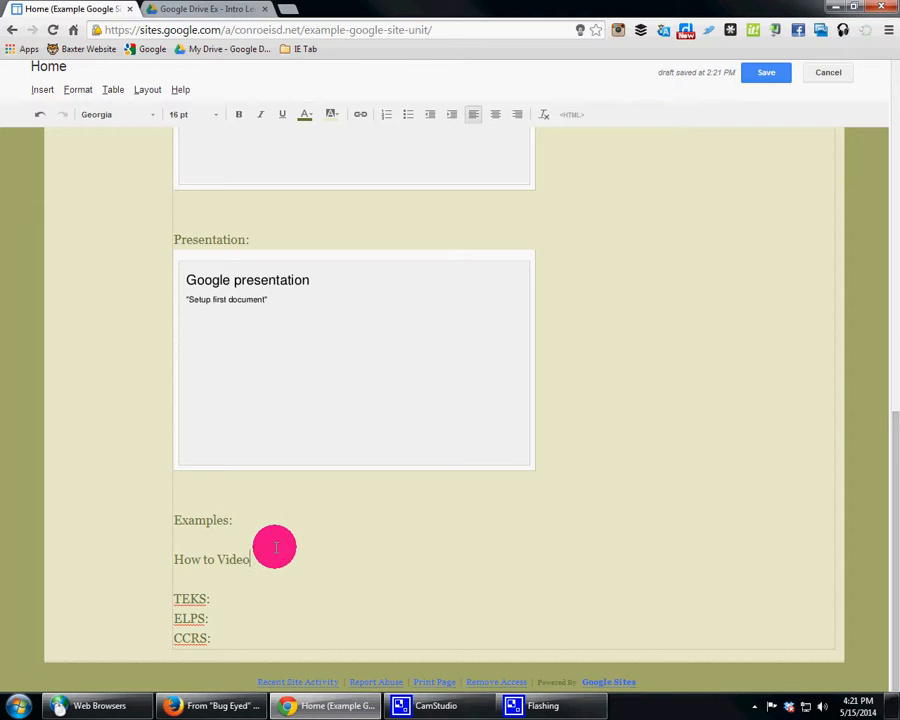
{"action": "key", "text": "Return"}
Step: Open YouTube in a new browser tab and search for "google glasses demo"
{"action": "left_click", "coordinate": [288, 10]}
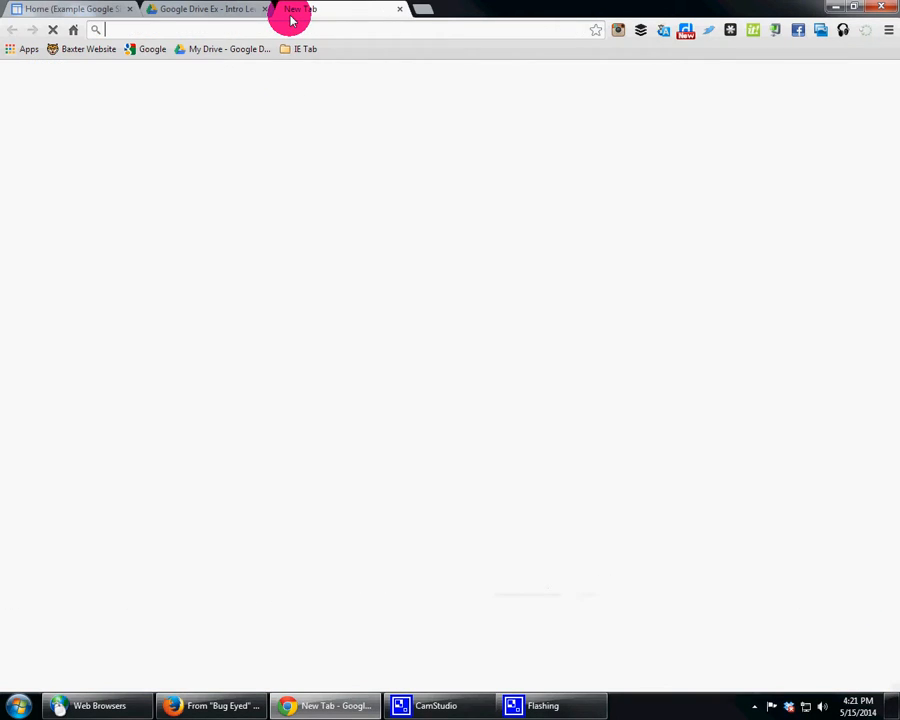
{"action": "type", "text": "youtube.com"}
{"action": "left_click", "coordinate": [197, 58]}
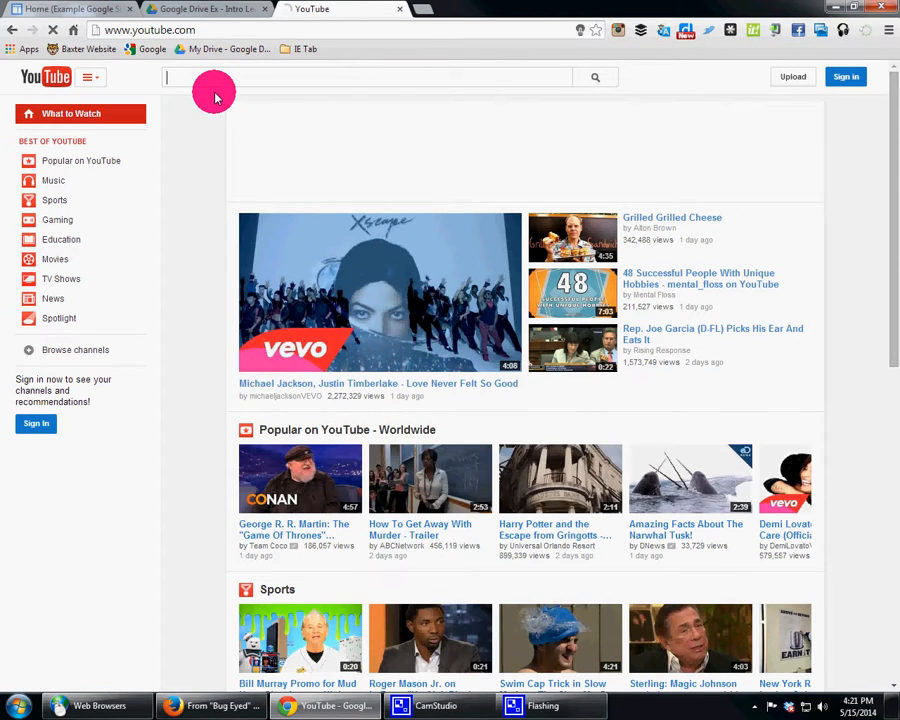
{"action": "type", "text": "google"}
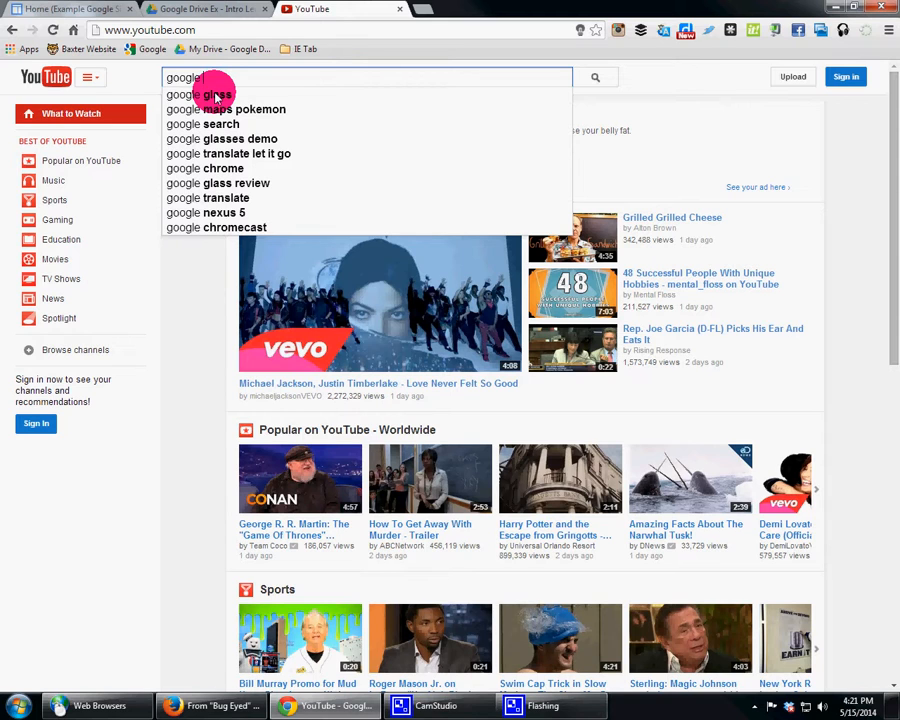
{"action": "left_click", "coordinate": [222, 138]}
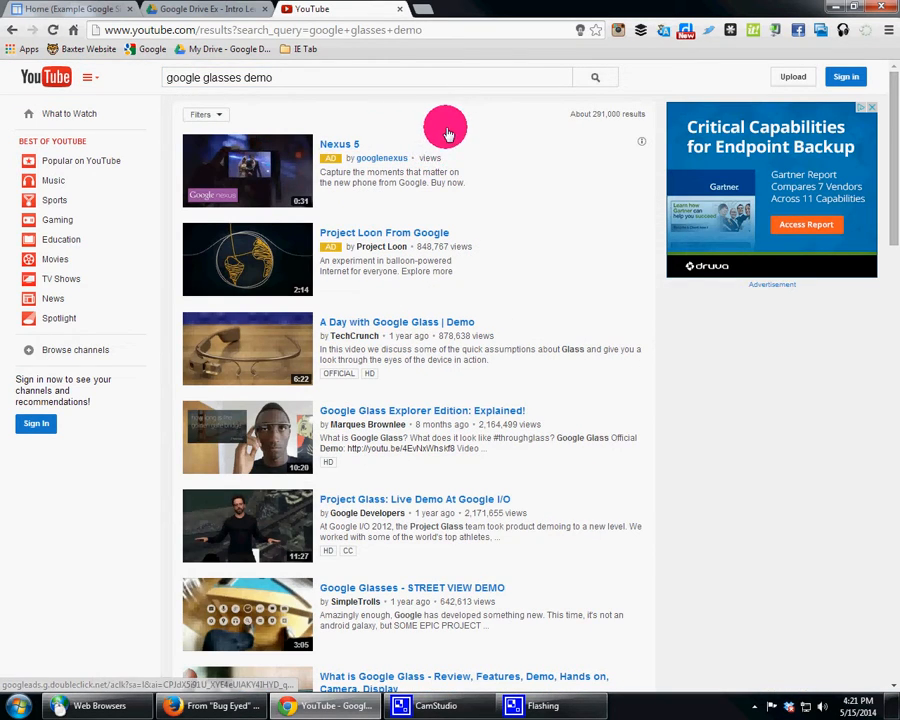
Step: Open the video "A Day with Google Glass | Demo", pause it and copy its share link
{"action": "left_click", "coordinate": [419, 326]}
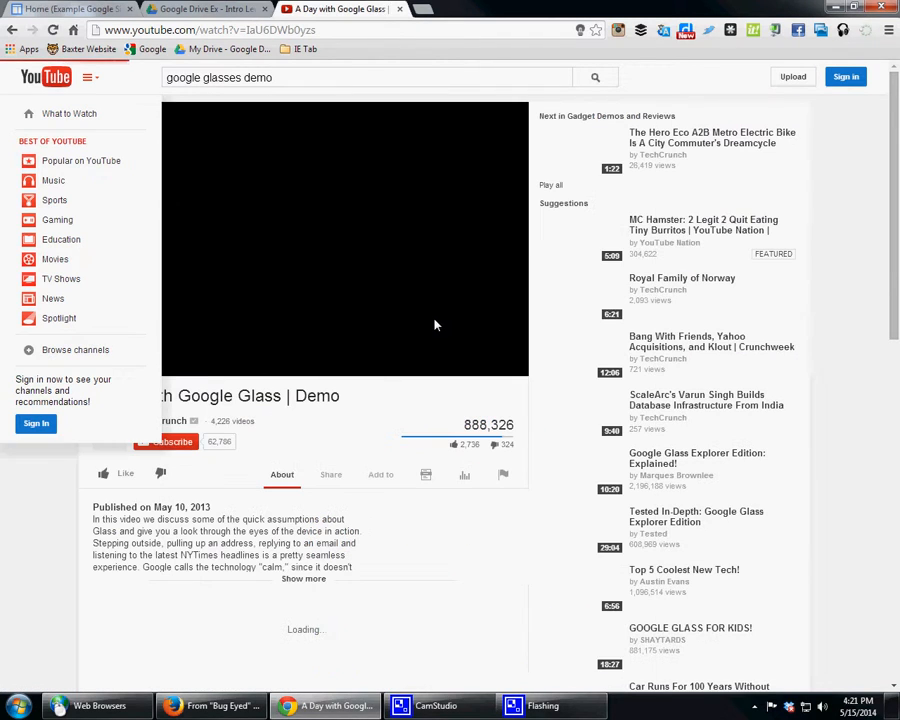
{"action": "left_click", "coordinate": [100, 367]}
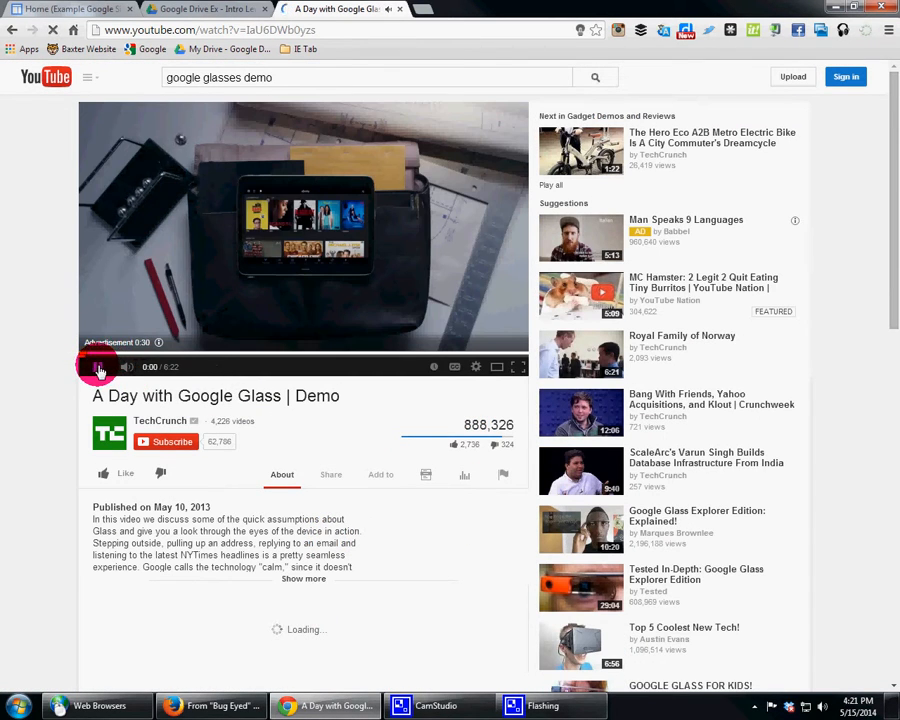
{"action": "left_click", "coordinate": [330, 474]}
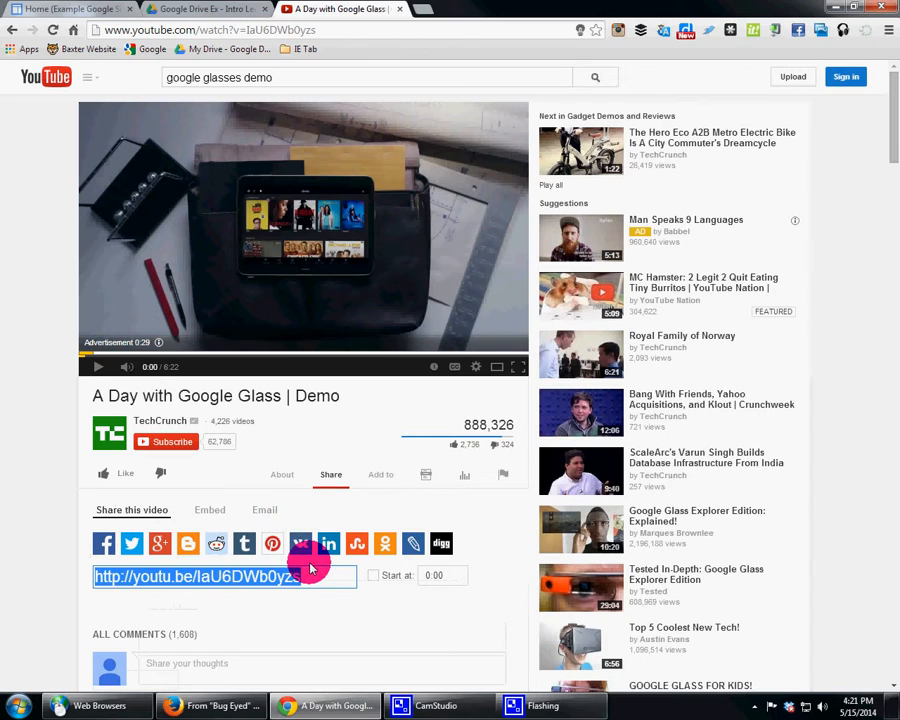
Step: Return to the Google Sites page and insert the YouTube video from the copied link under How to Video at 560x315
{"action": "left_click", "coordinate": [56, 10]}
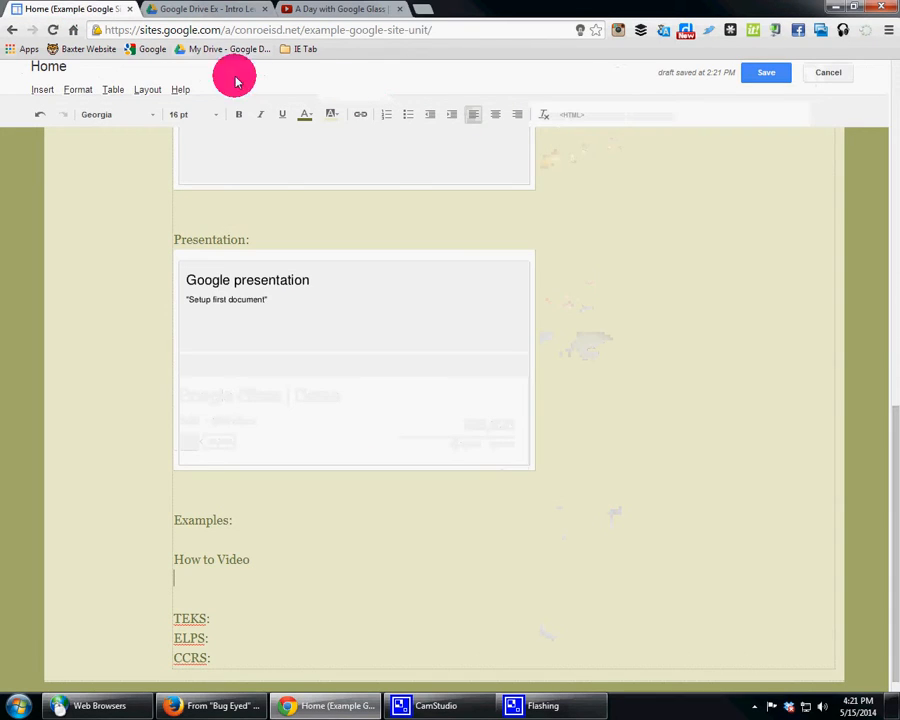
{"action": "left_click", "coordinate": [52, 92]}
{"action": "left_click", "coordinate": [382, 298]}
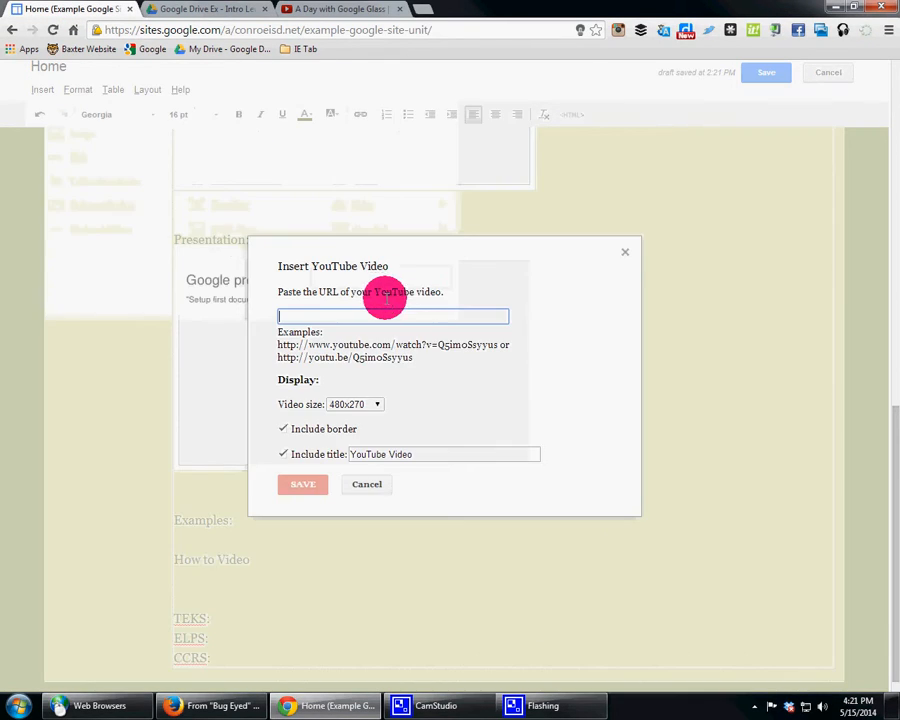
{"action": "type", "text": "http://youtu.be/laU6DWb0yzs"}
{"action": "left_click", "coordinate": [377, 404]}
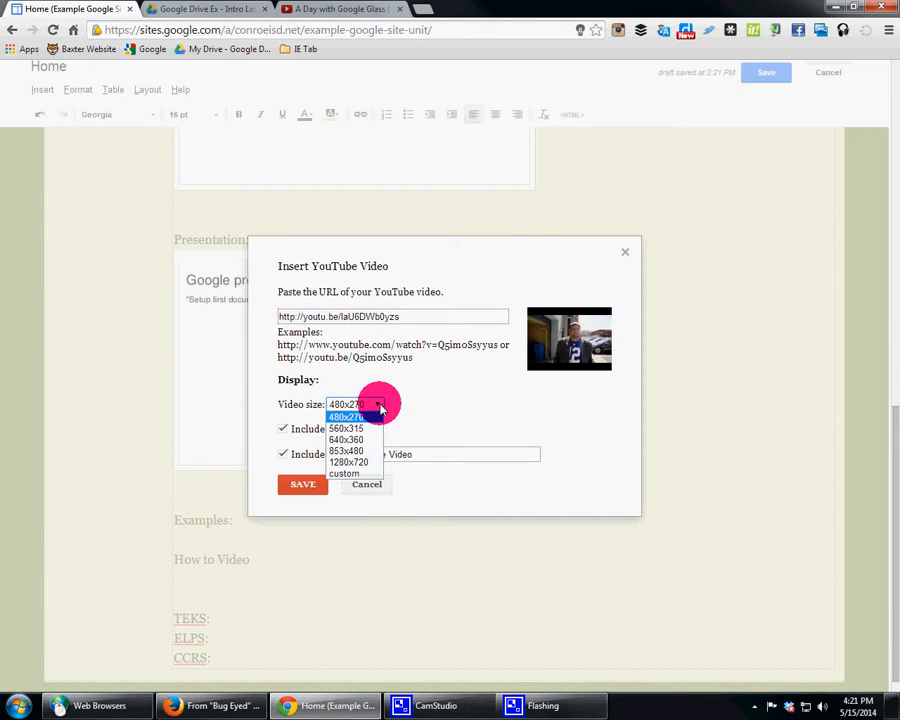
{"action": "left_click", "coordinate": [362, 429]}
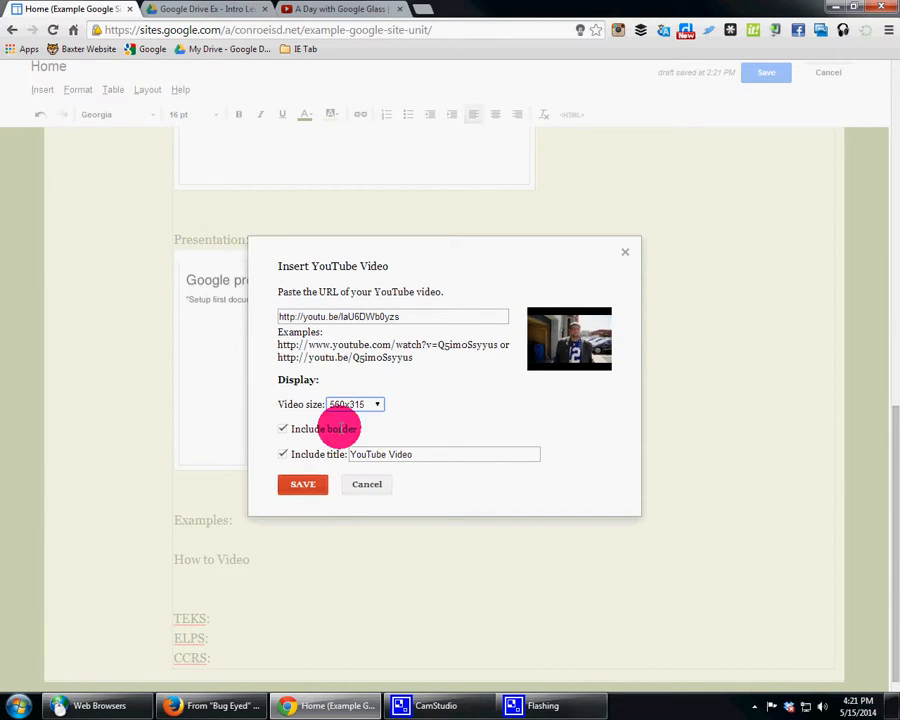
{"action": "left_click", "coordinate": [301, 484]}
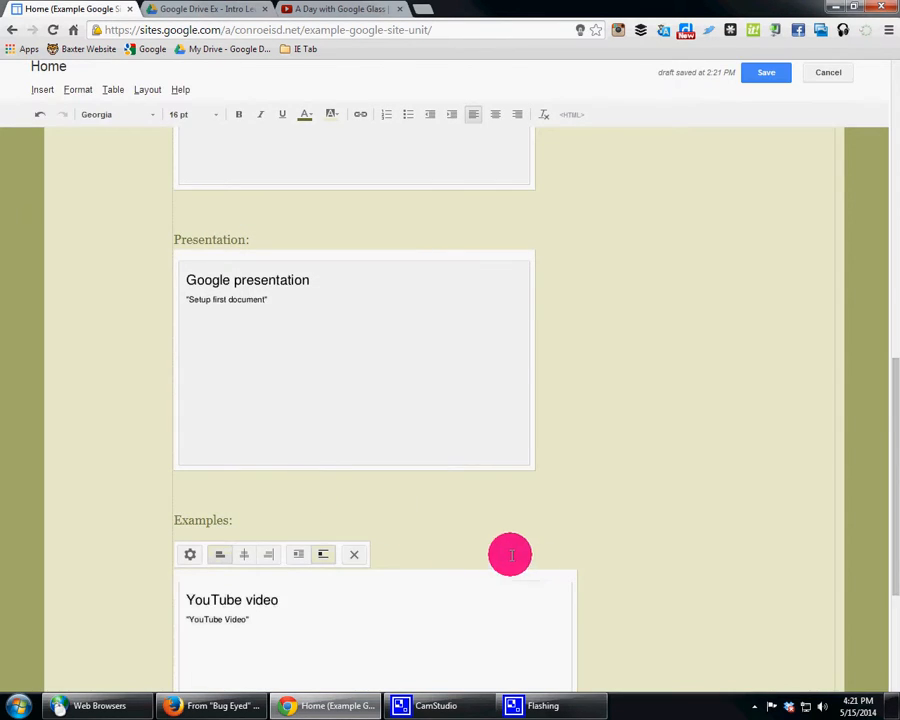
{"action": "scroll", "coordinate": [465, 540], "scroll_direction": "down", "scroll_amount": 3}
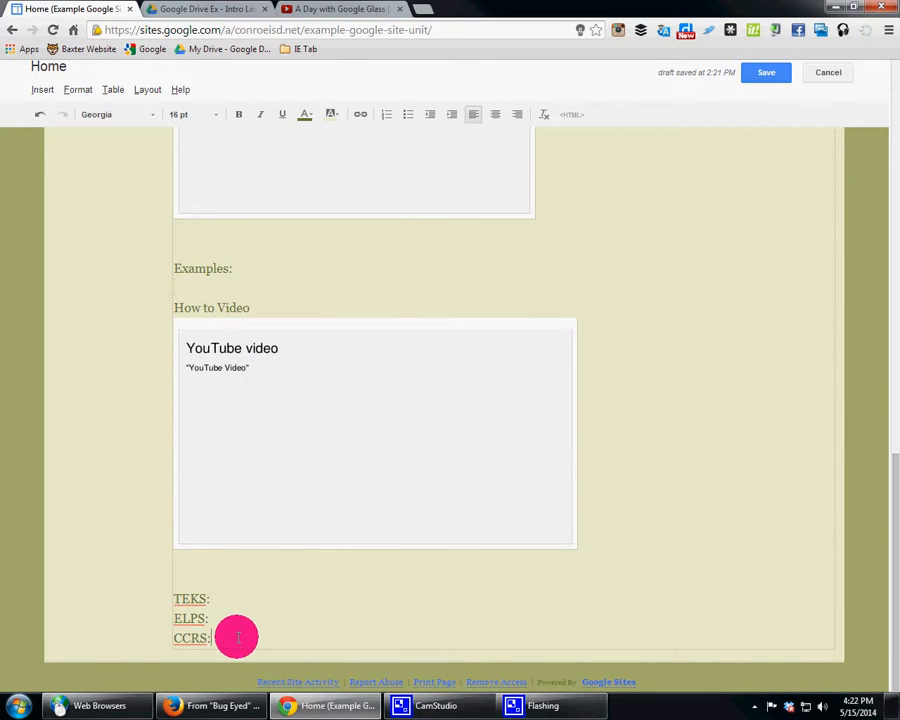
Step: Add an empty line below the YouTube video and insert the Drive folder "Google Drive Ex - Intro Level" there as a list with border, title and 600-pixel height
{"action": "left_click", "coordinate": [273, 565]}
{"action": "key", "text": "Return"}
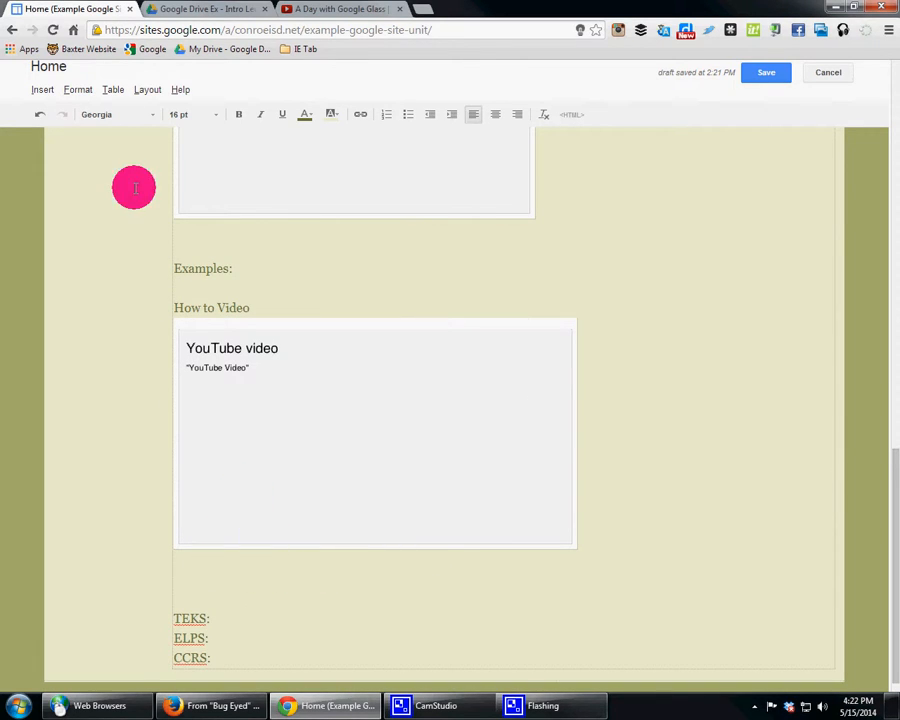
{"action": "left_click", "coordinate": [44, 90]}
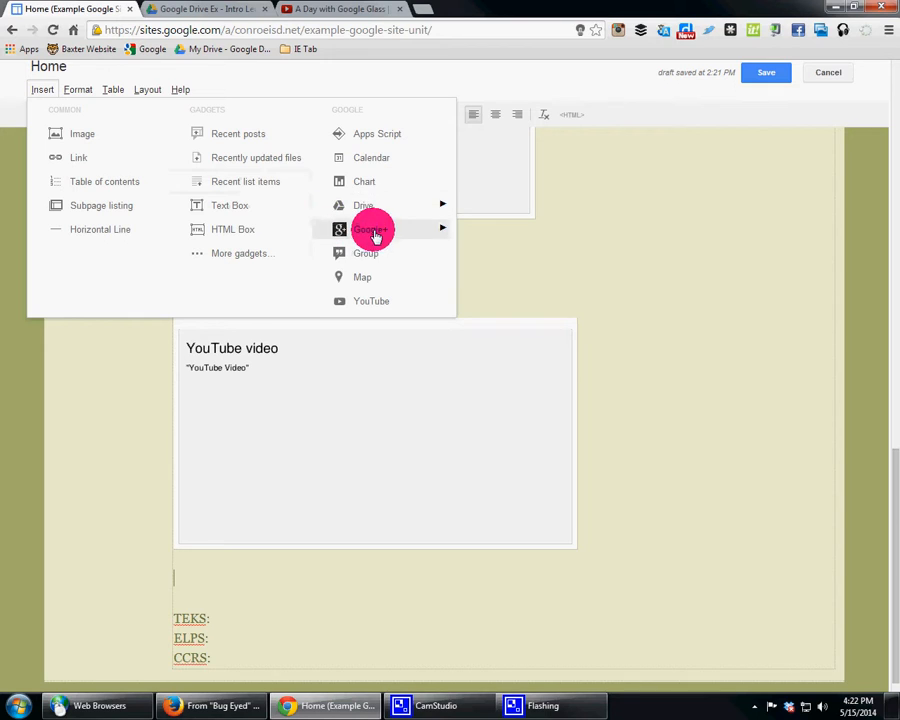
{"action": "mouse_move", "coordinate": [381, 207]}
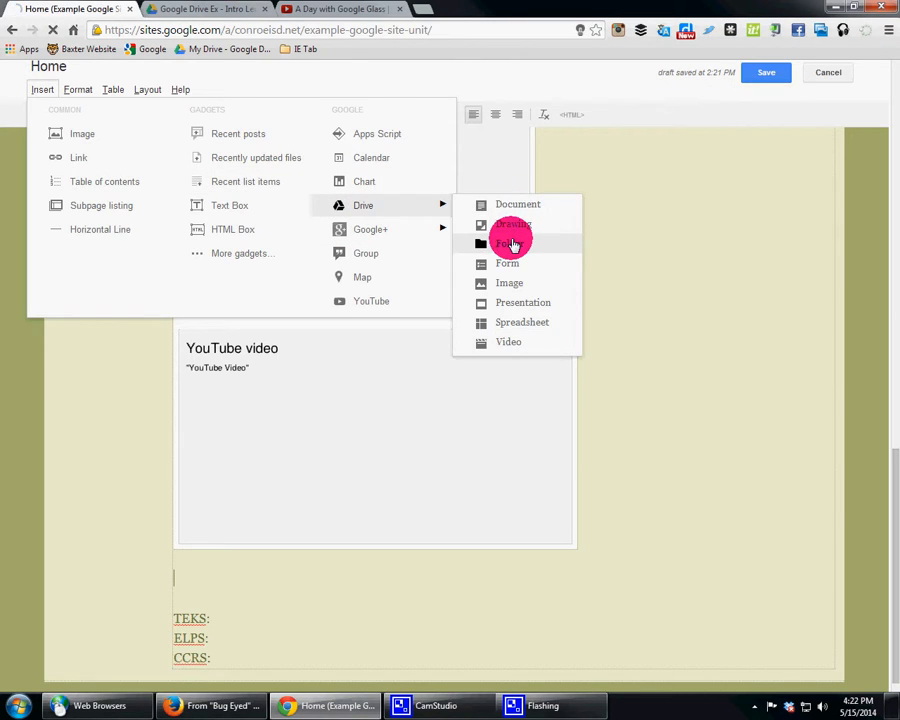
{"action": "left_click", "coordinate": [510, 245]}
{"action": "left_click", "coordinate": [382, 322]}
{"action": "left_click", "coordinate": [380, 545]}
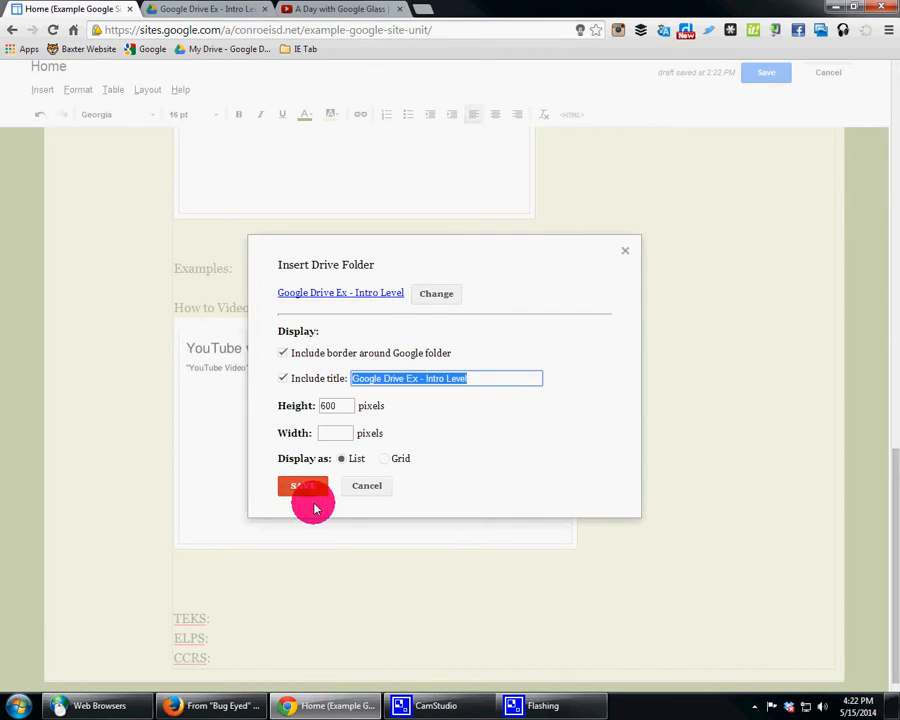
{"action": "left_click", "coordinate": [301, 485]}
Step: Save the edited Home page
{"action": "scroll", "coordinate": [754, 458], "scroll_direction": "up", "scroll_amount": 7}
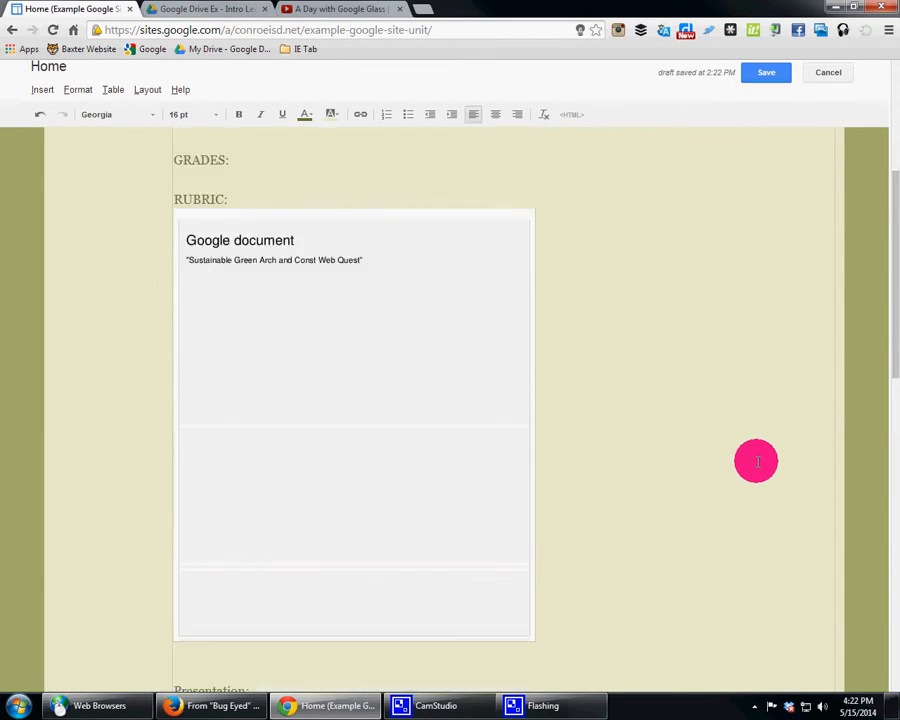
{"action": "scroll", "coordinate": [756, 461], "scroll_direction": "up", "scroll_amount": 2}
{"action": "left_click", "coordinate": [772, 76]}
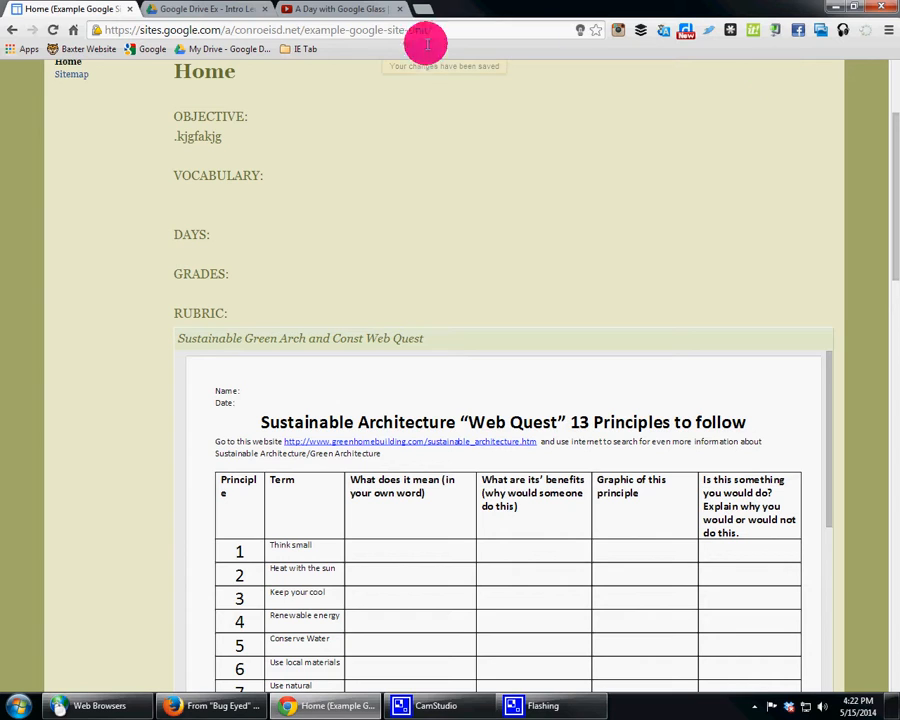
Step: Review the embedded Web Quest document under RUBRIC and step through the slides of the "Setup first document" presentation
{"action": "scroll", "coordinate": [400, 225], "scroll_direction": "down", "scroll_amount": 3}
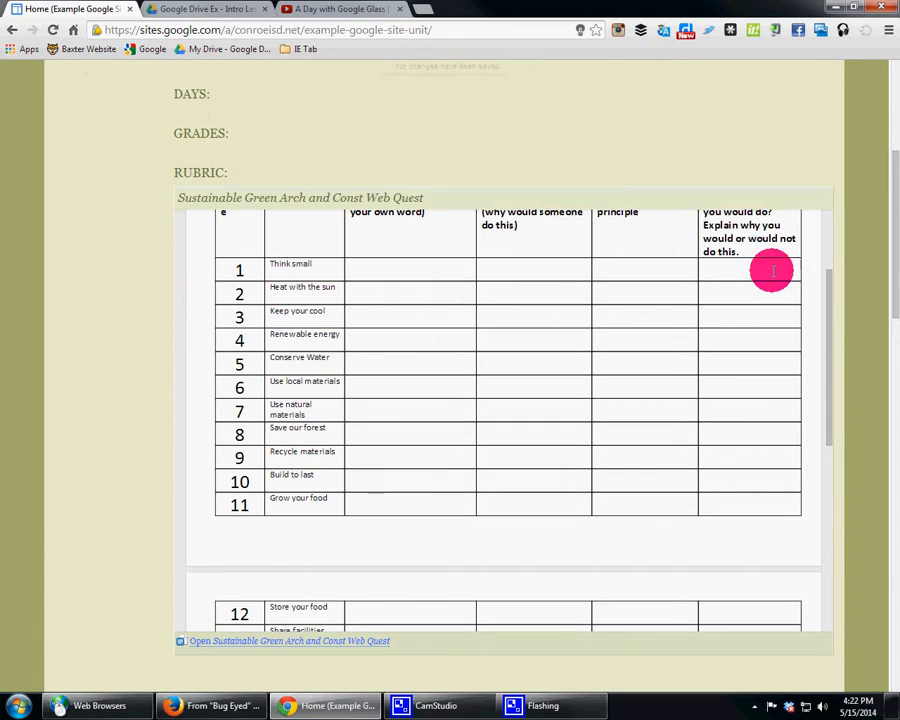
{"action": "scroll", "coordinate": [605, 255], "scroll_direction": "down", "scroll_amount": 3}
{"action": "scroll", "coordinate": [483, 333], "scroll_direction": "down", "scroll_amount": 5}
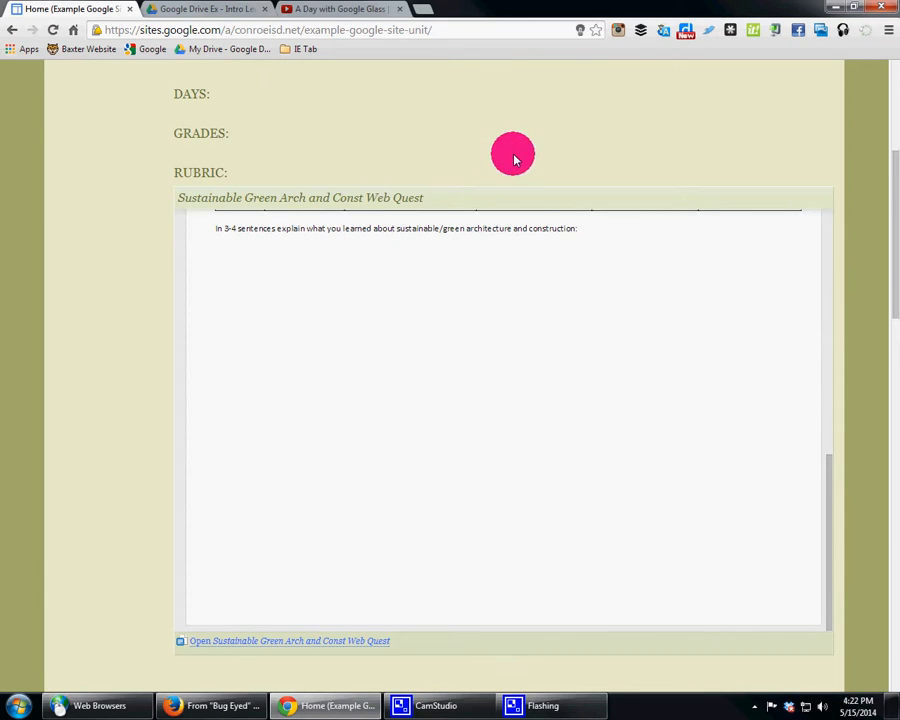
{"action": "scroll", "coordinate": [520, 170], "scroll_direction": "down", "scroll_amount": 4}
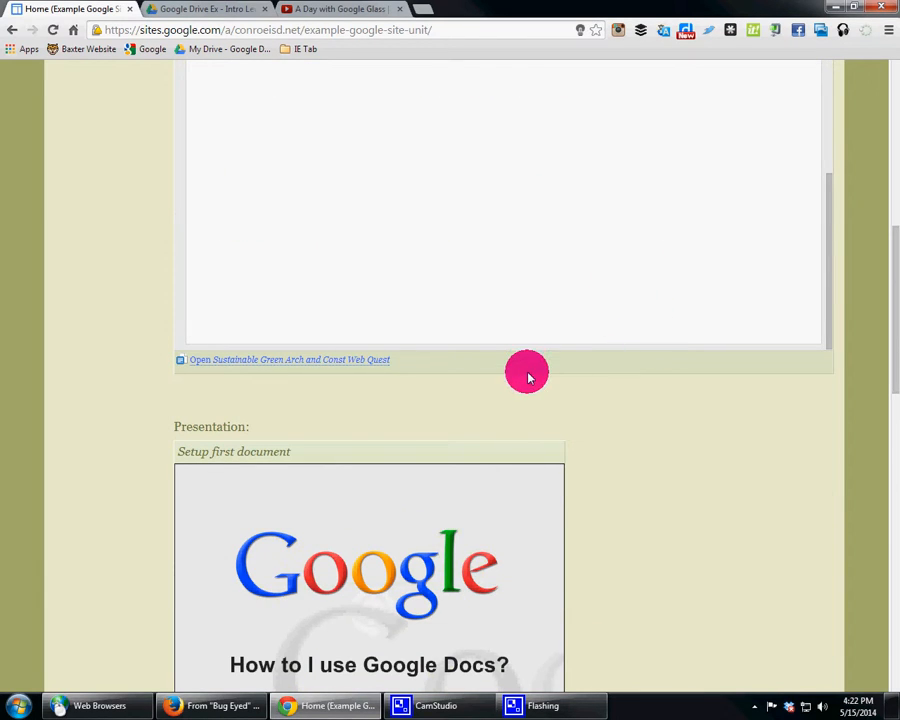
{"action": "scroll", "coordinate": [525, 368], "scroll_direction": "down", "scroll_amount": 3}
{"action": "left_click", "coordinate": [222, 555]}
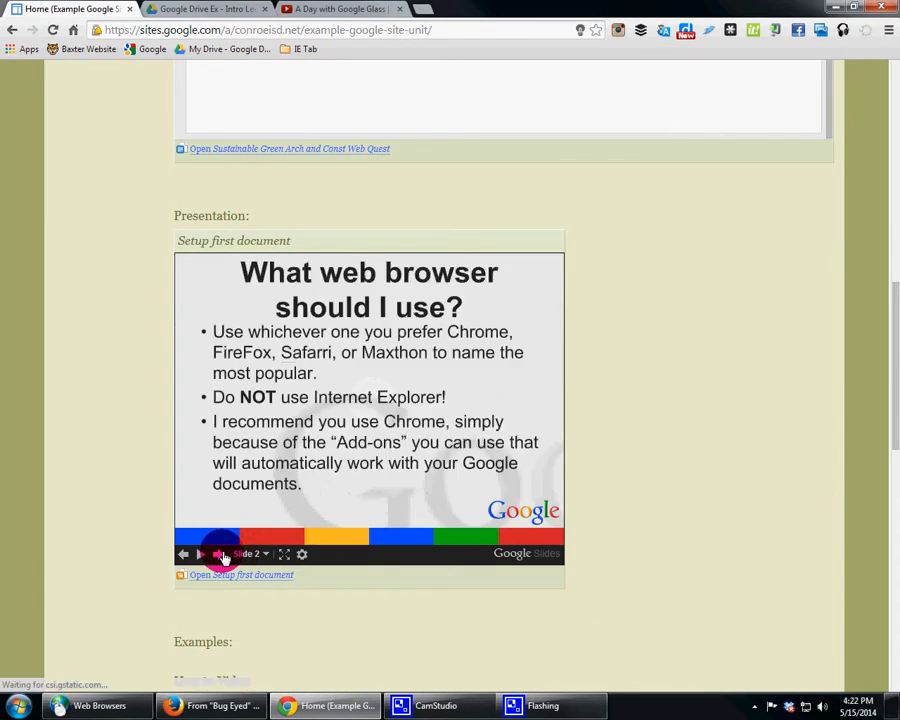
{"action": "left_click", "coordinate": [222, 555]}
{"action": "left_click", "coordinate": [222, 555]}
{"action": "left_click", "coordinate": [222, 555]}
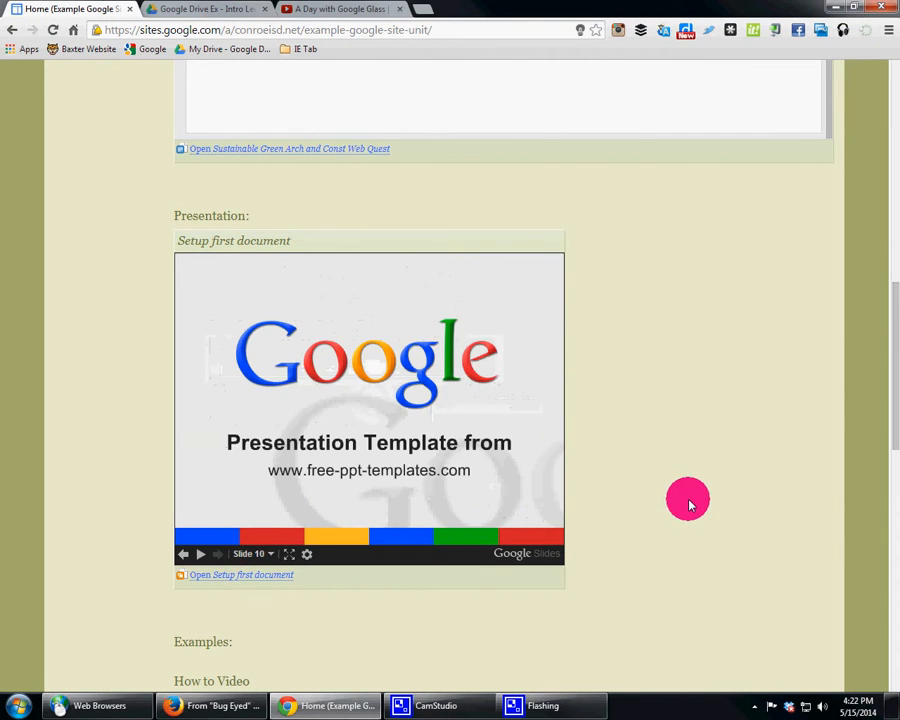
Step: Play and pause the embedded Google Glass video, and examine the file list of the embedded Drive folder
{"action": "scroll", "coordinate": [684, 498], "scroll_direction": "down", "scroll_amount": 6}
{"action": "left_click", "coordinate": [371, 398]}
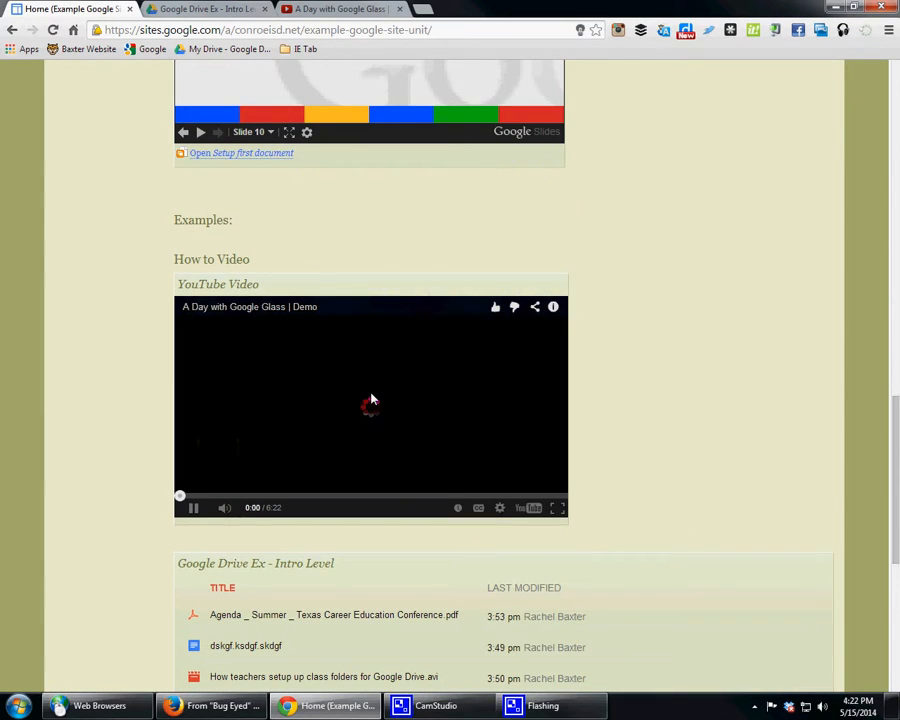
{"action": "left_click", "coordinate": [194, 507]}
{"action": "scroll", "coordinate": [781, 394], "scroll_direction": "down", "scroll_amount": 2}
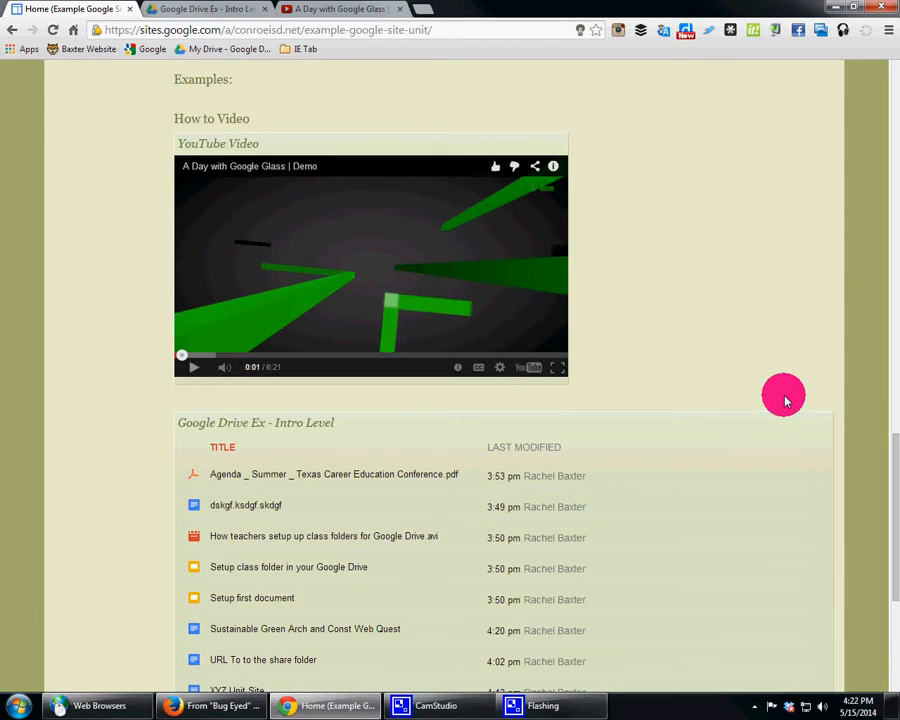
{"action": "scroll", "coordinate": [783, 398], "scroll_direction": "down", "scroll_amount": 3}
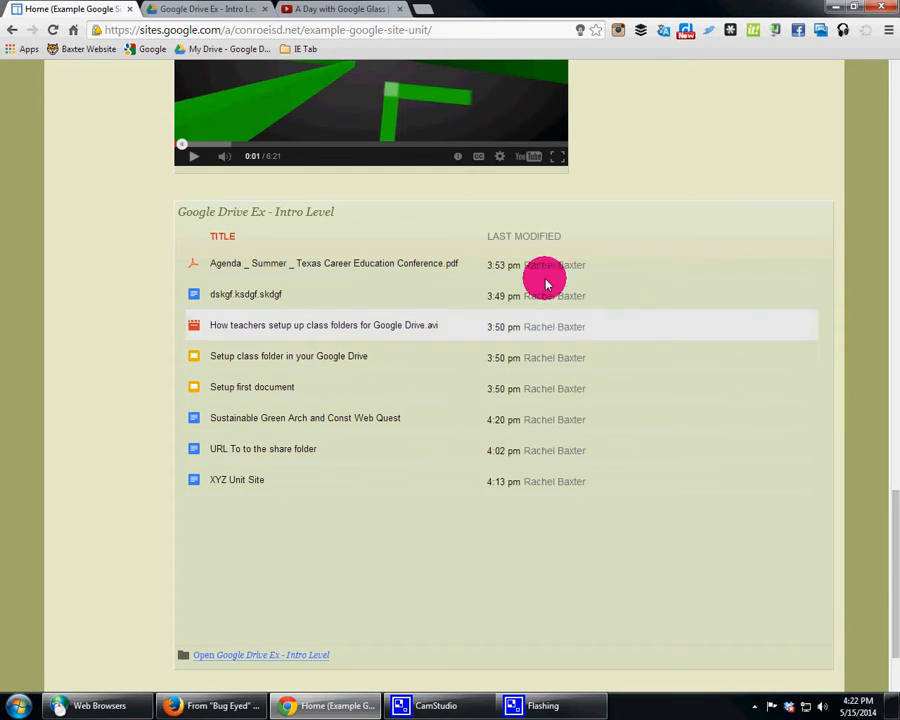
Step: Open the site's sharing settings, change its visibility to Public on the web and save the change
{"action": "left_click_drag", "start_coordinate": [886, 503], "coordinate": [856, 76]}
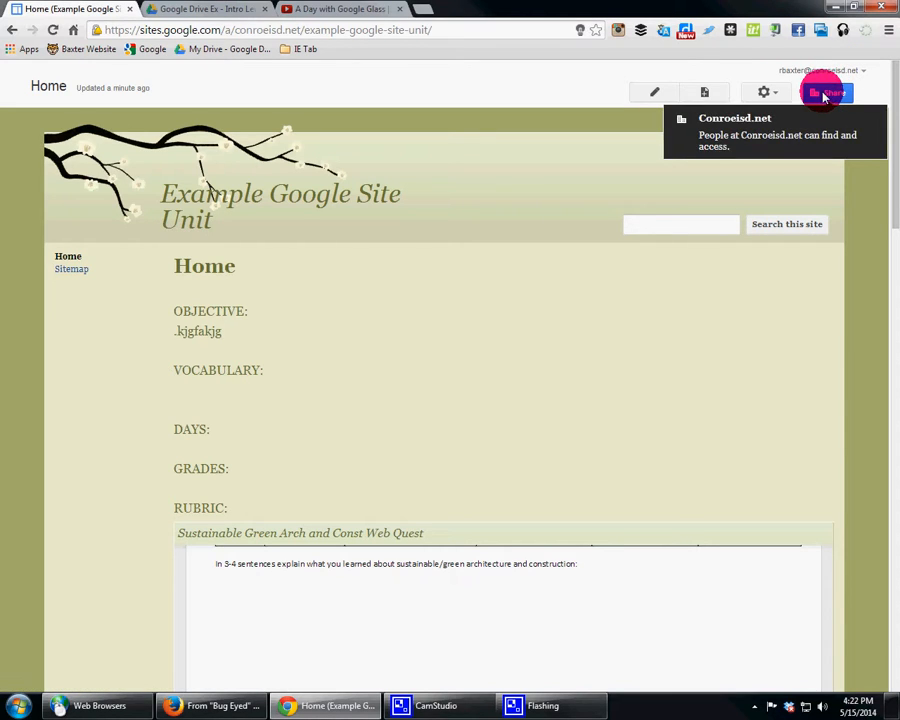
{"action": "left_click", "coordinate": [823, 93]}
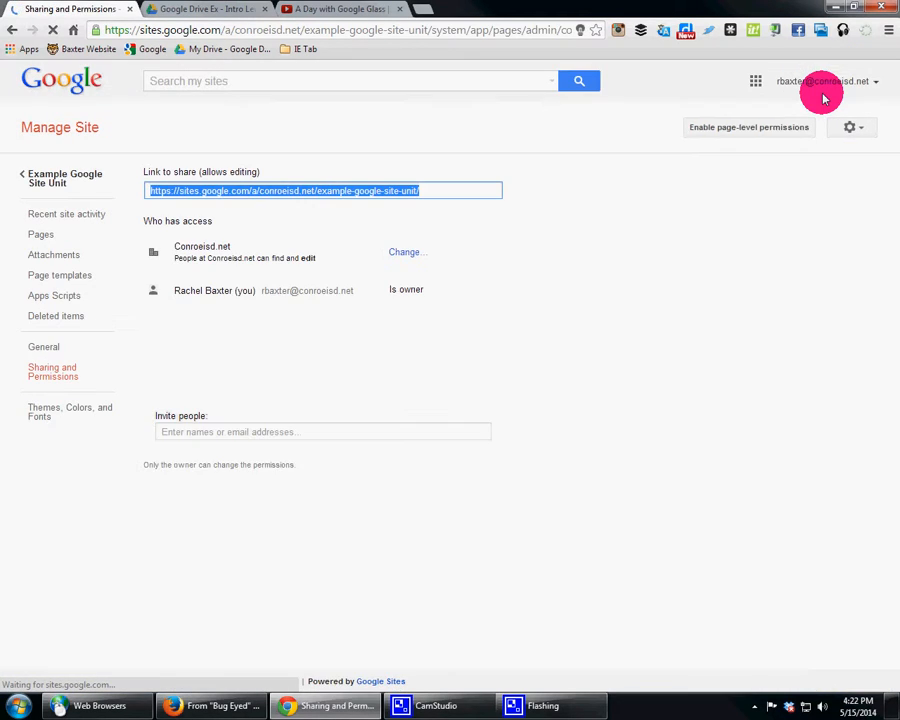
{"action": "left_click", "coordinate": [406, 258]}
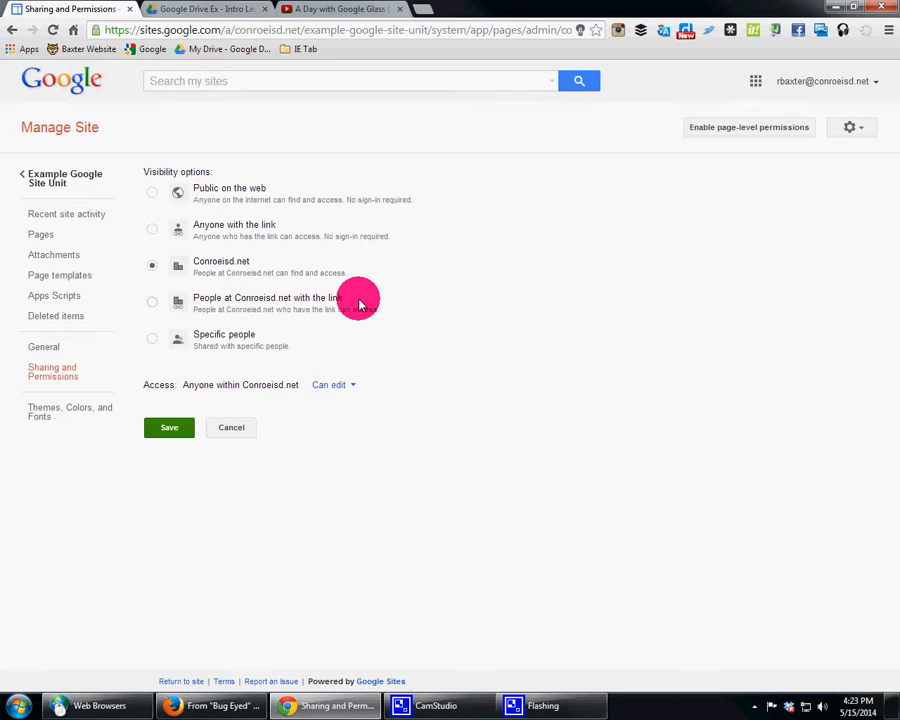
{"action": "left_click", "coordinate": [150, 192]}
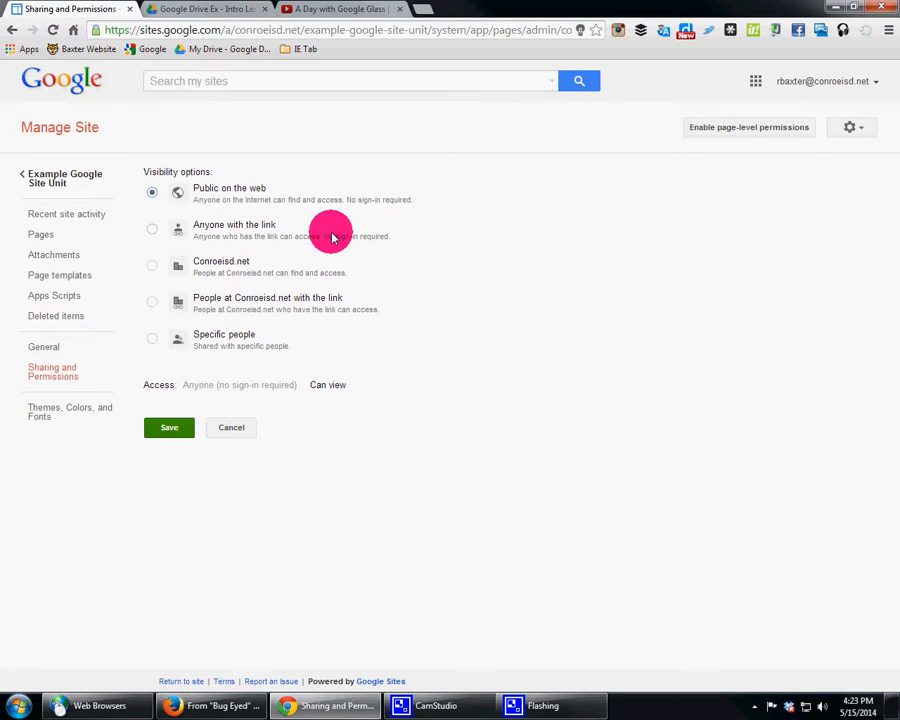
{"action": "left_click", "coordinate": [167, 427]}
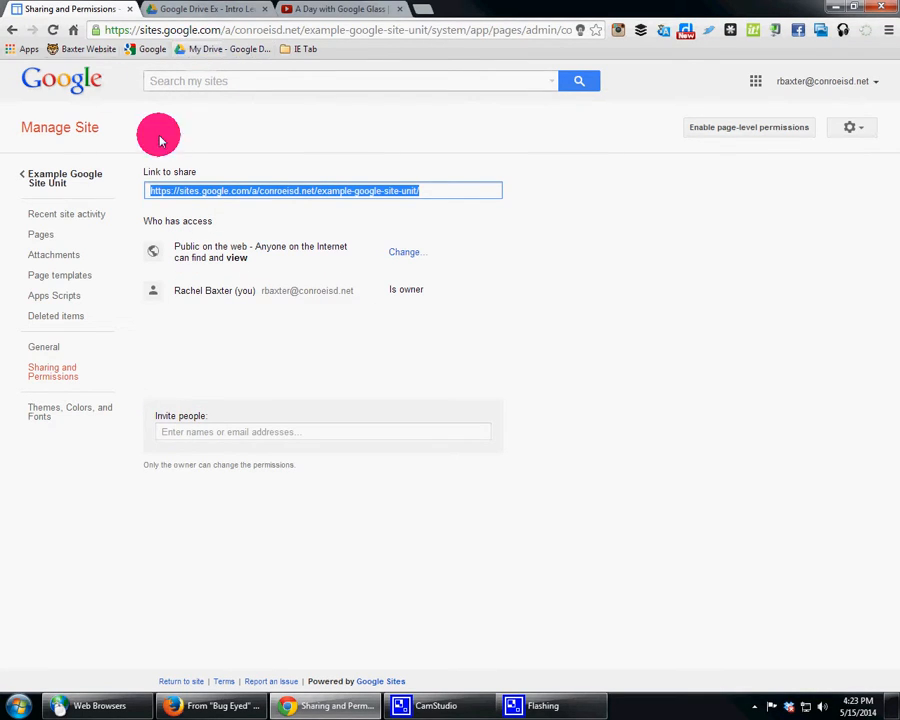
Step: Return to the site's home page and copy its web address
{"action": "left_click", "coordinate": [88, 186]}
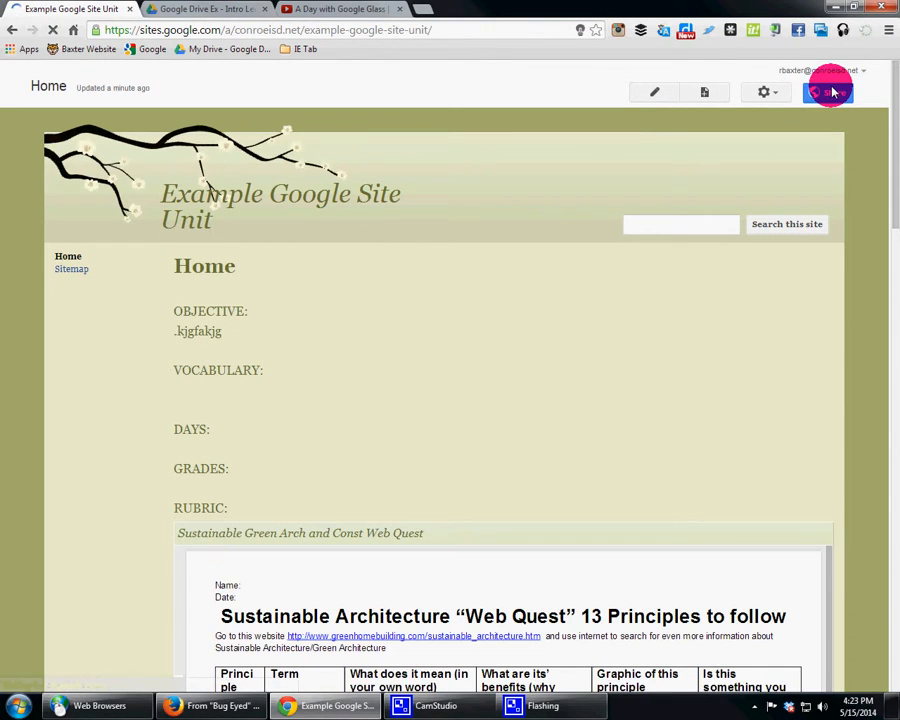
{"action": "left_click", "coordinate": [438, 29]}
{"action": "key", "text": "ctrl+c"}
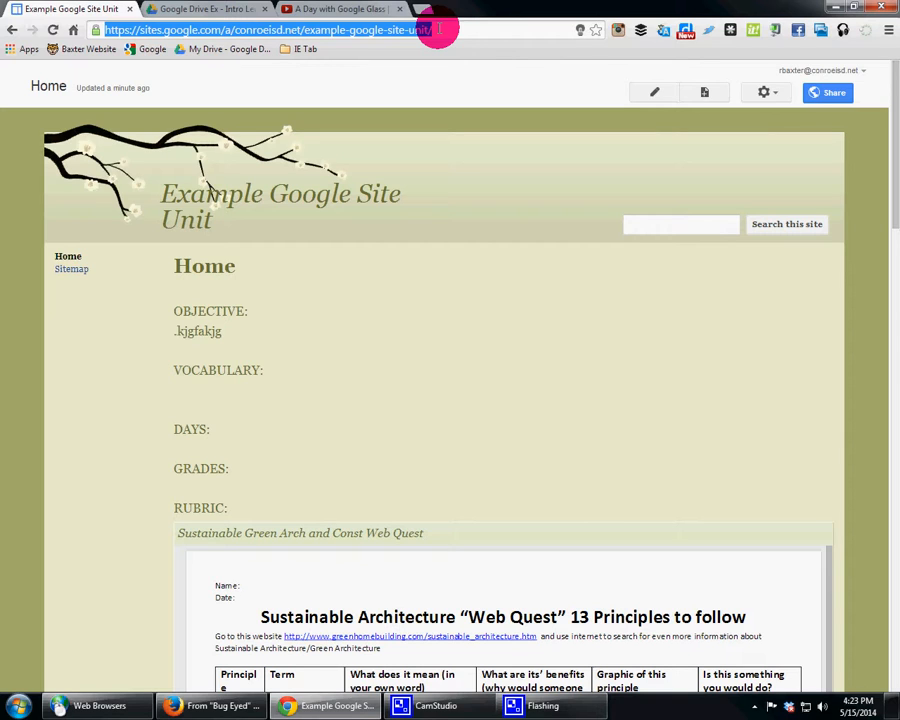
Step: Switch to Google Drive, create a shared document in the "Google Drive Ex - Intro Level" folder and name it "URL to the XYZ Unit"
{"action": "left_click", "coordinate": [231, 10]}
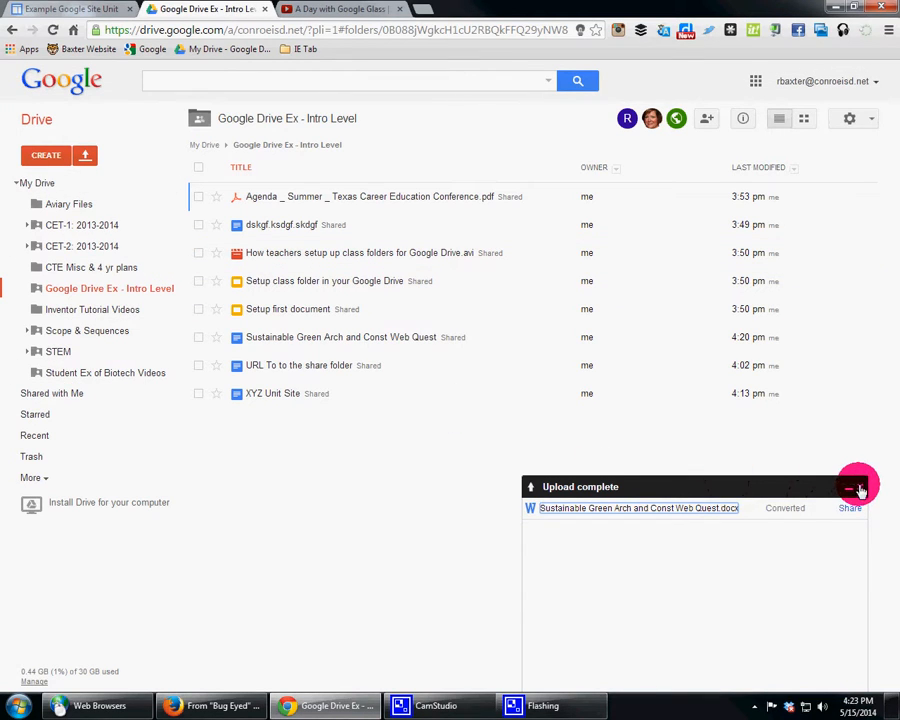
{"action": "left_click", "coordinate": [860, 488]}
{"action": "left_click", "coordinate": [40, 155]}
{"action": "left_click", "coordinate": [86, 220]}
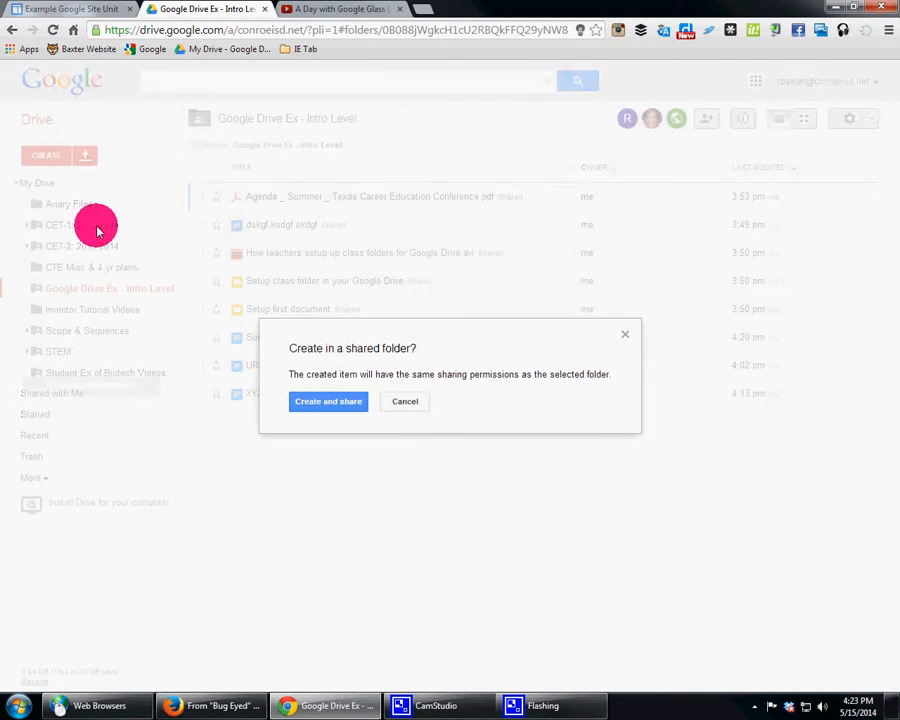
{"action": "left_click", "coordinate": [340, 401]}
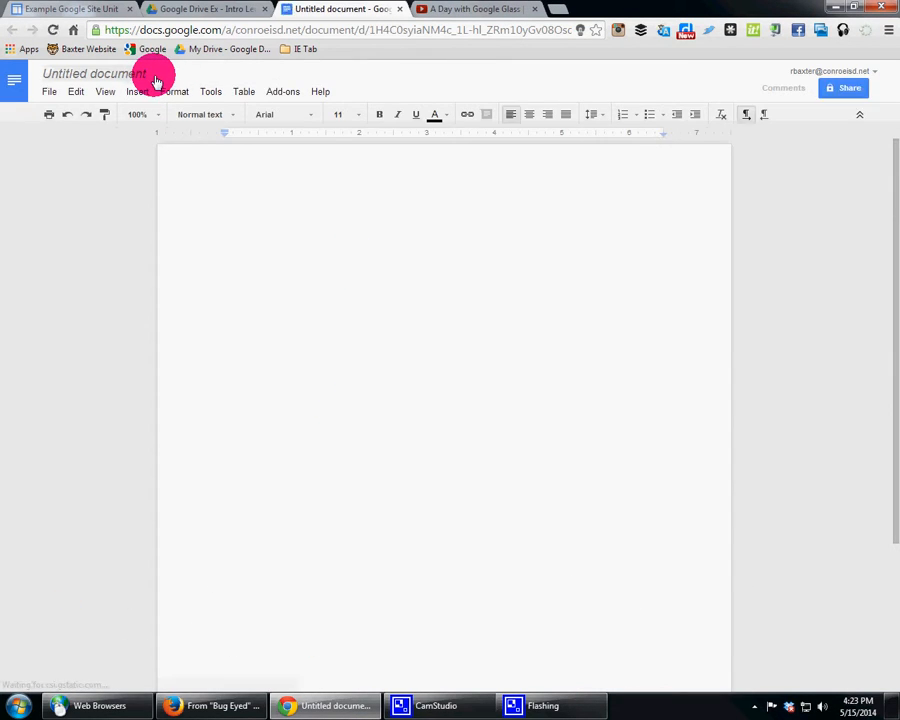
{"action": "left_click", "coordinate": [156, 80]}
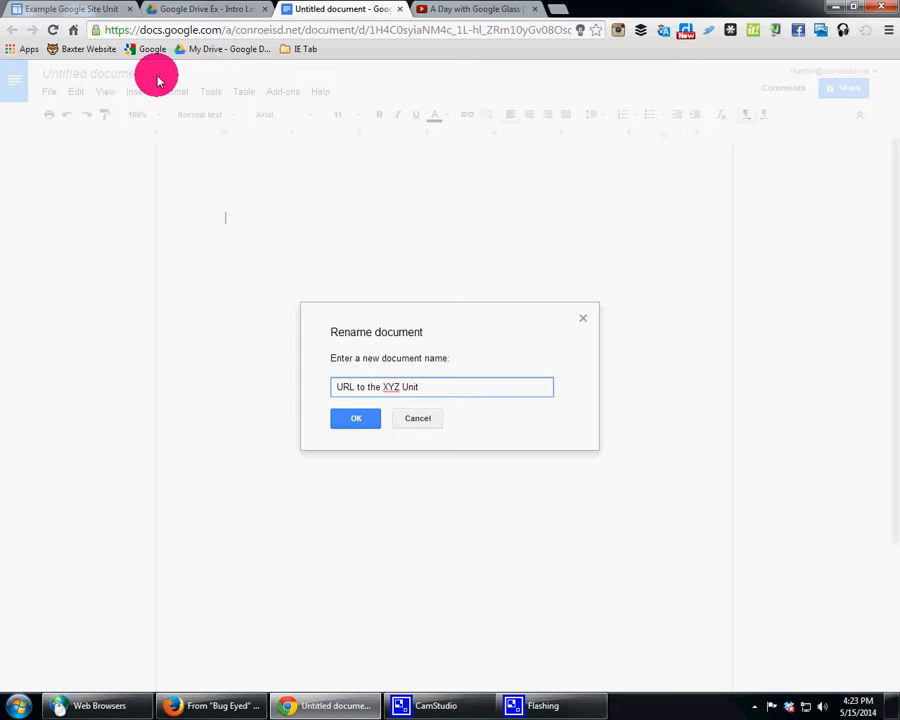
{"action": "left_click", "coordinate": [360, 414]}
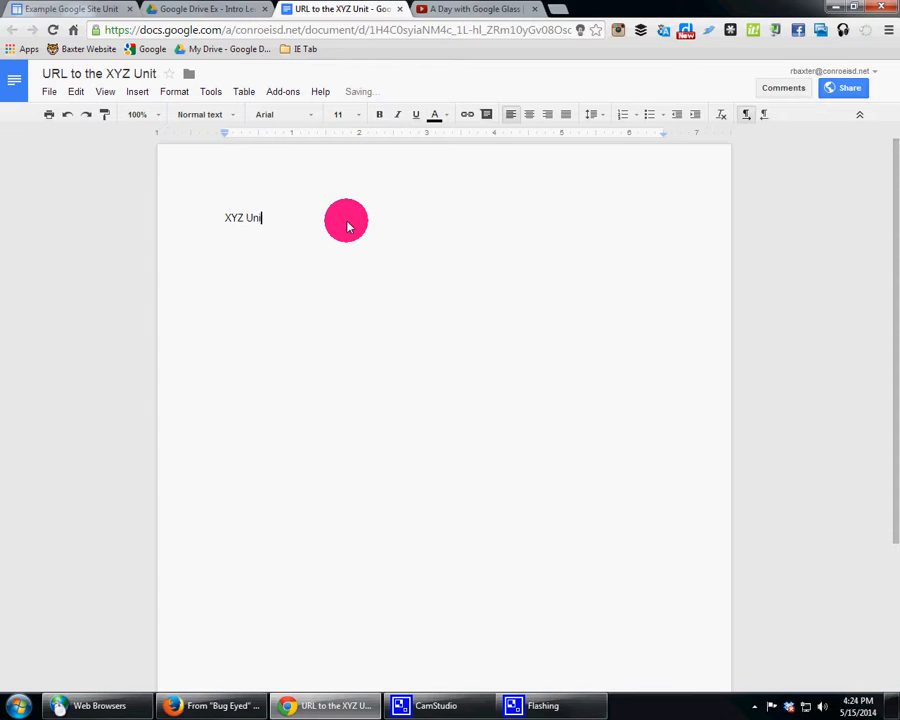
Step: Write "XYZ Unit" in the document, paste the copied site address below it and select the address
{"action": "key", "text": "ctrl+v"}
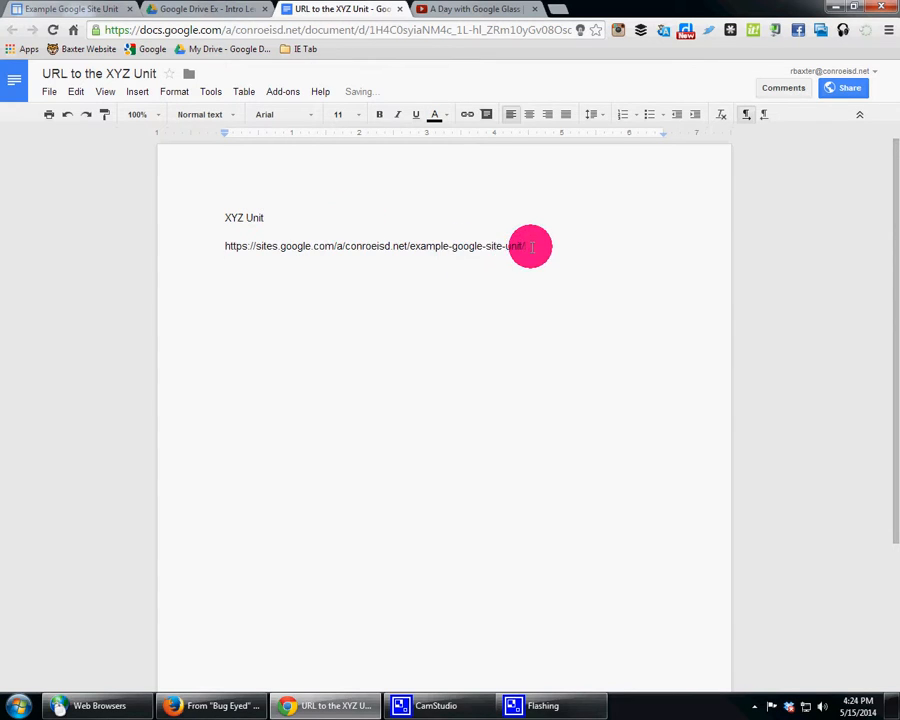
{"action": "left_click_drag", "start_coordinate": [527, 246], "coordinate": [204, 250]}
{"action": "key", "text": "ctrl+c"}
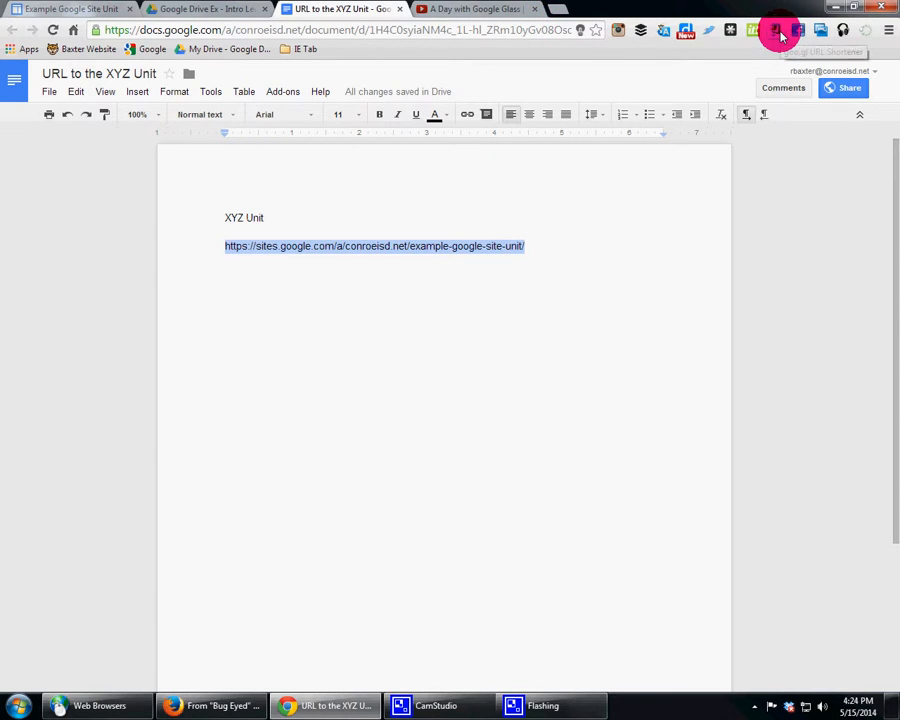
Step: Open the goo.gl URL shortener in a new browser tab and generate a short link for the pasted site address
{"action": "left_click", "coordinate": [562, 9]}
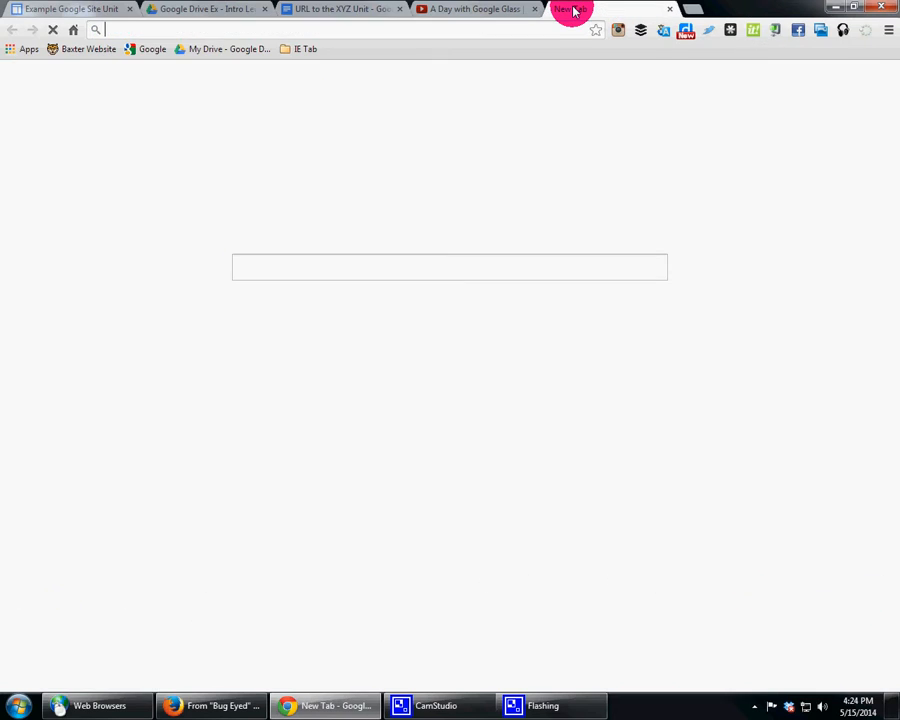
{"action": "type", "text": "goo"}
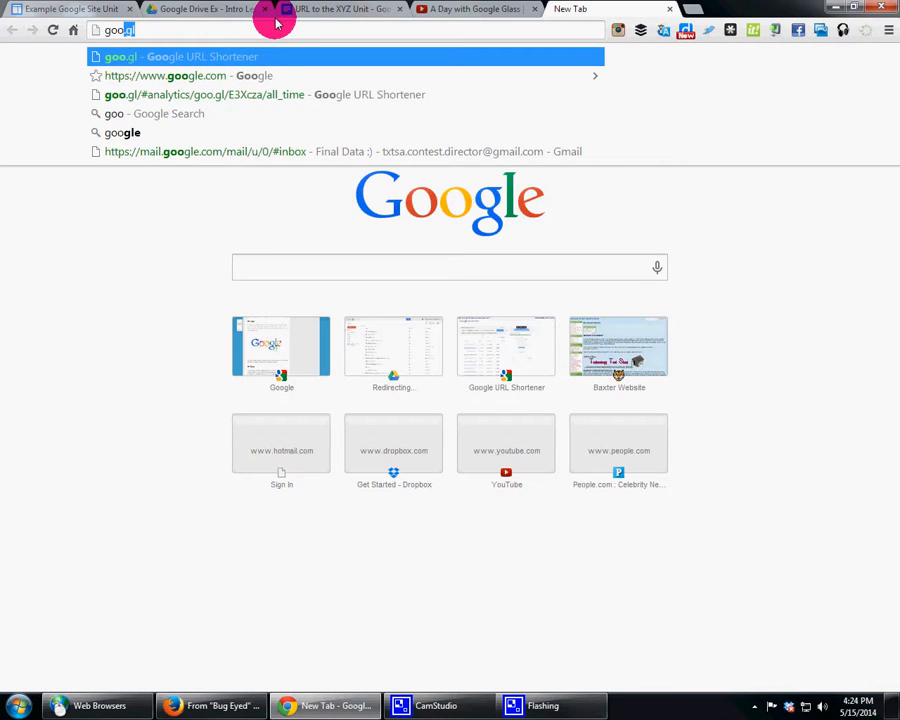
{"action": "type", "text": ".gl"}
{"action": "key", "text": "Return"}
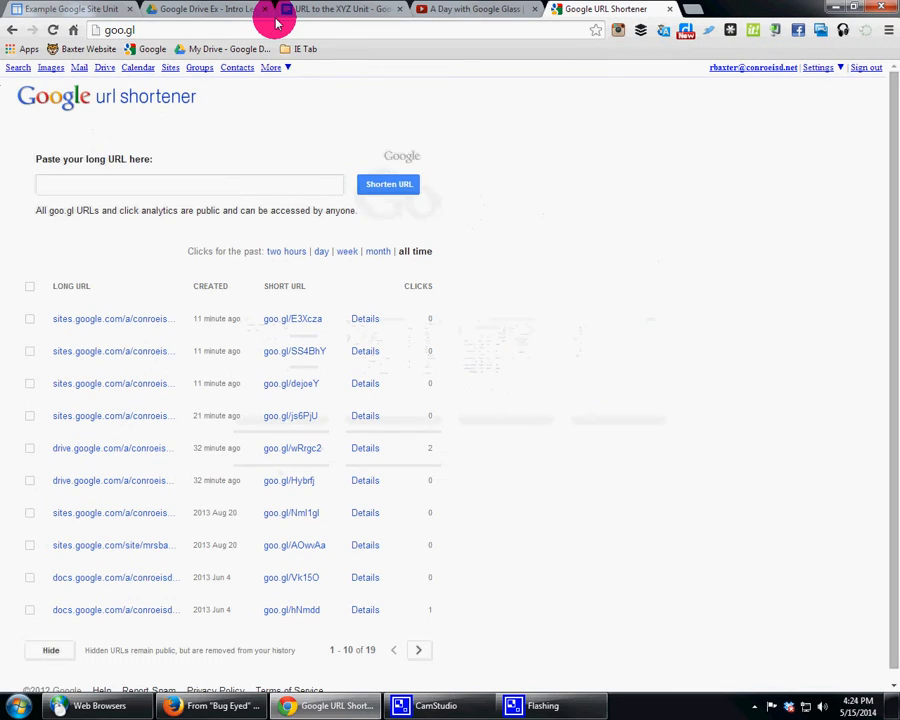
{"action": "left_click", "coordinate": [212, 184]}
{"action": "key", "text": "ctrl+v"}
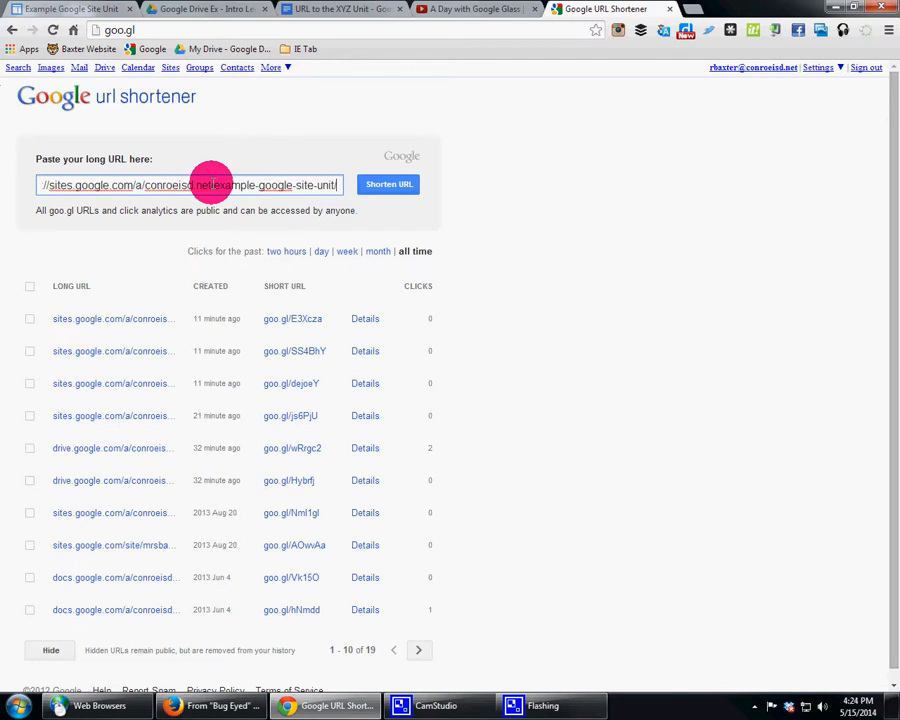
{"action": "left_click", "coordinate": [368, 184]}
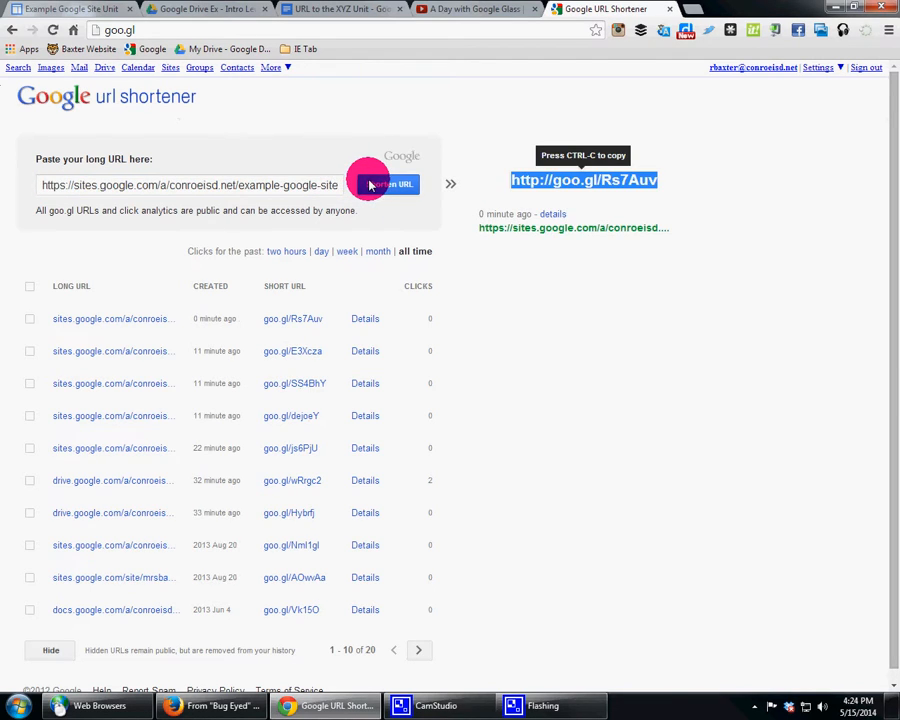
{"action": "left_click", "coordinate": [372, 184]}
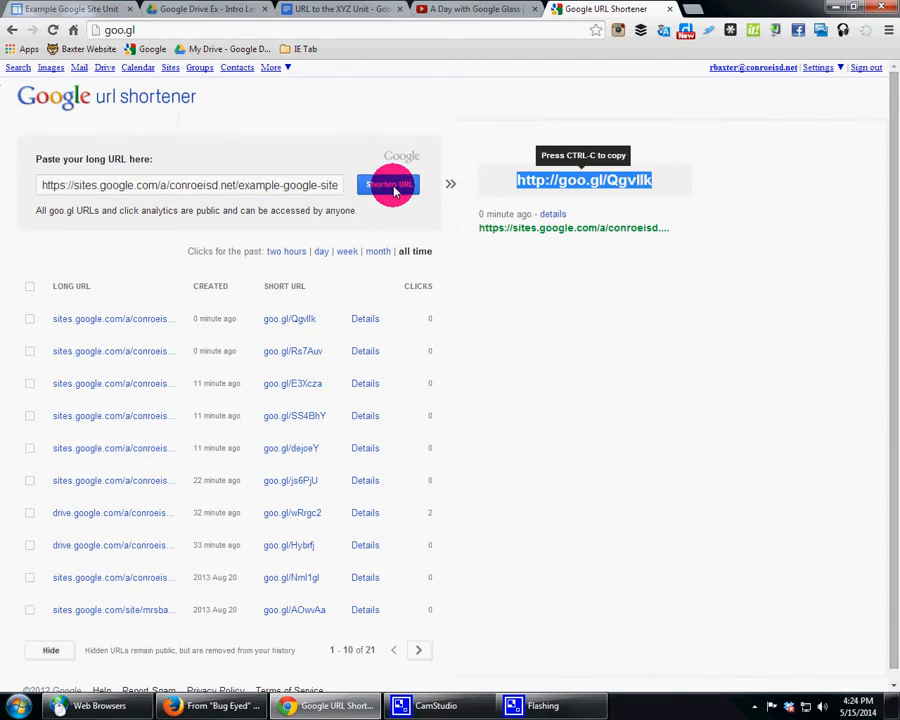
{"action": "left_click", "coordinate": [390, 186]}
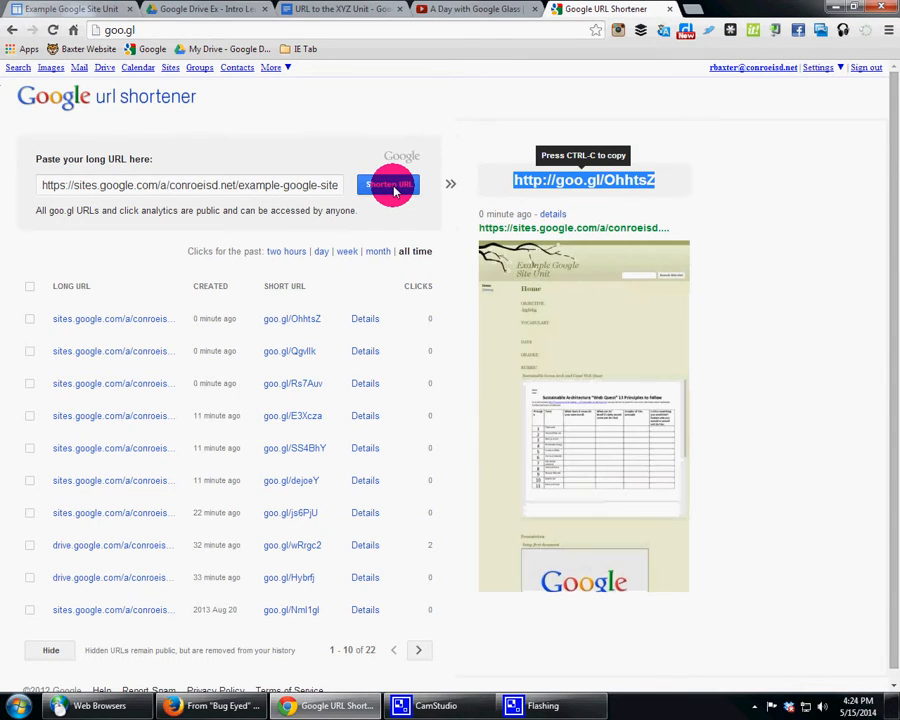
Step: Replace the full site address in the "URL to the XYZ Unit" document with the short link and paste the link's QR code below it
{"action": "left_click", "coordinate": [345, 9]}
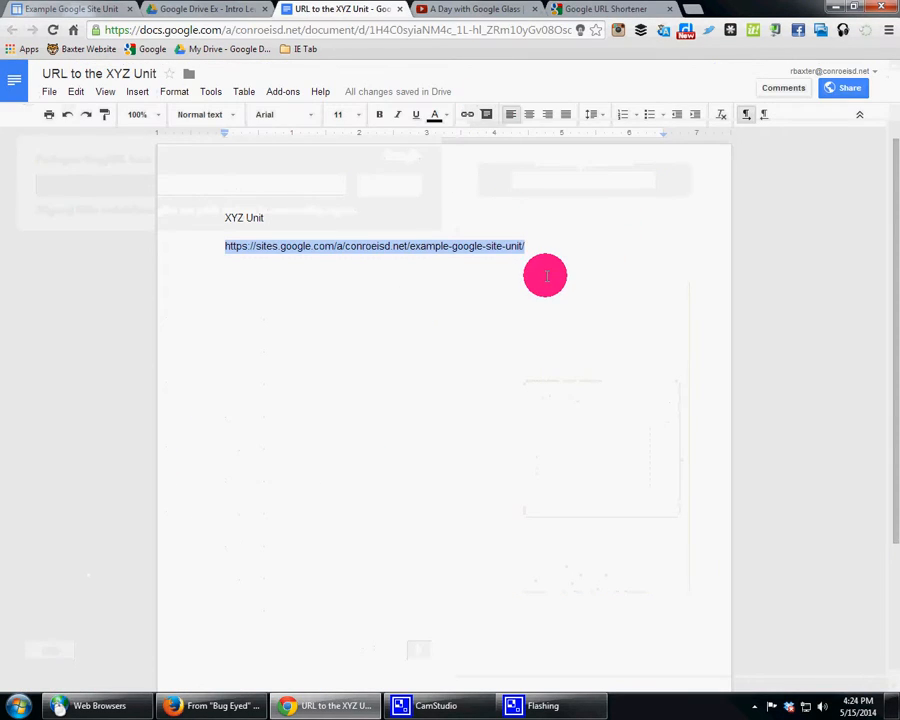
{"action": "type", "text": "http://goo.gl/OhhtsZ"}
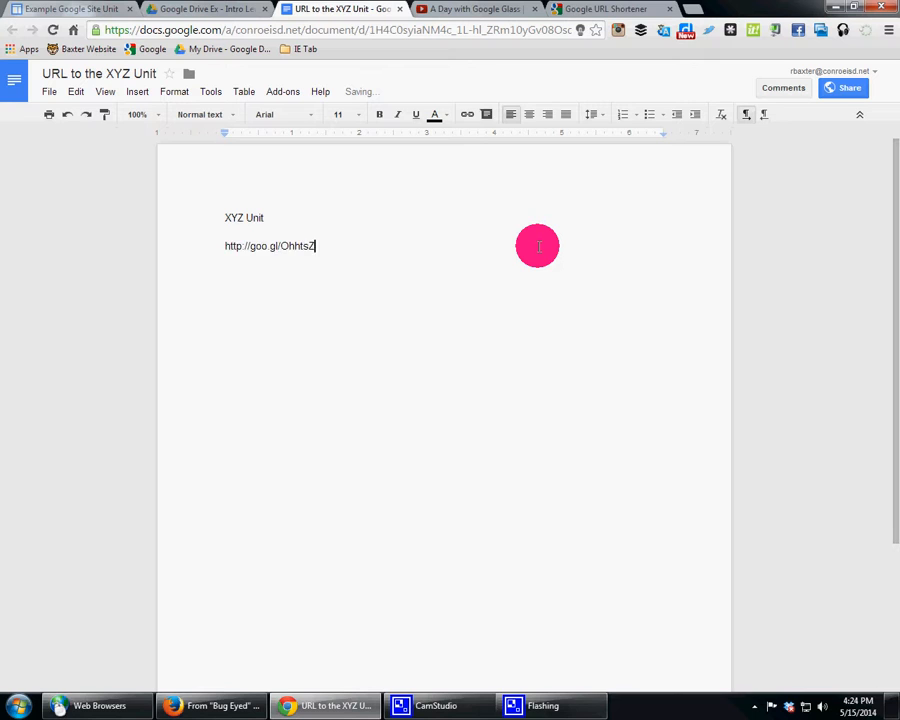
{"action": "left_click", "coordinate": [593, 12]}
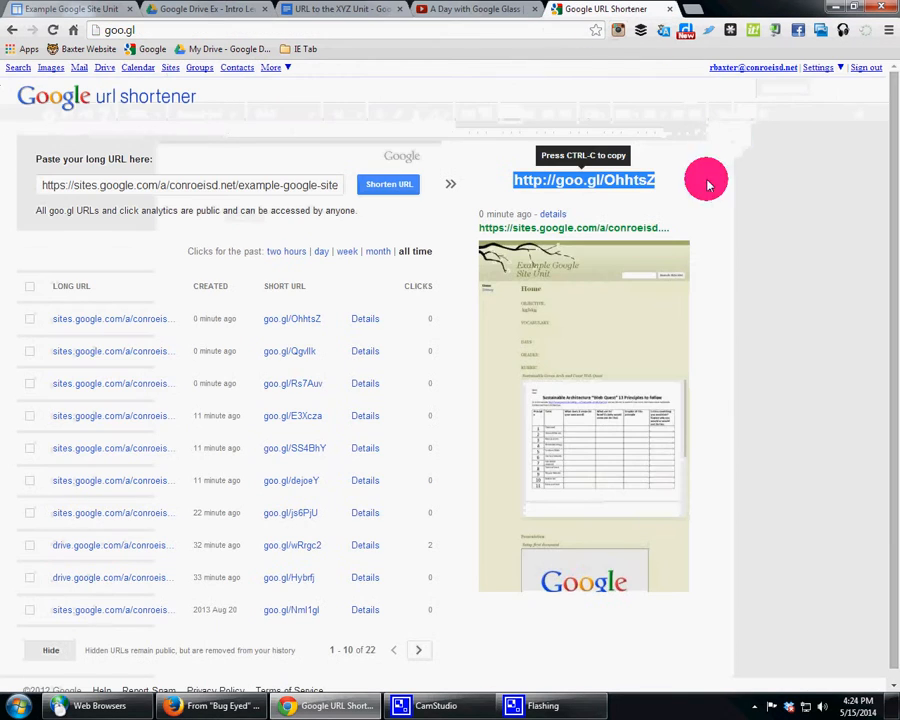
{"action": "left_click", "coordinate": [563, 214]}
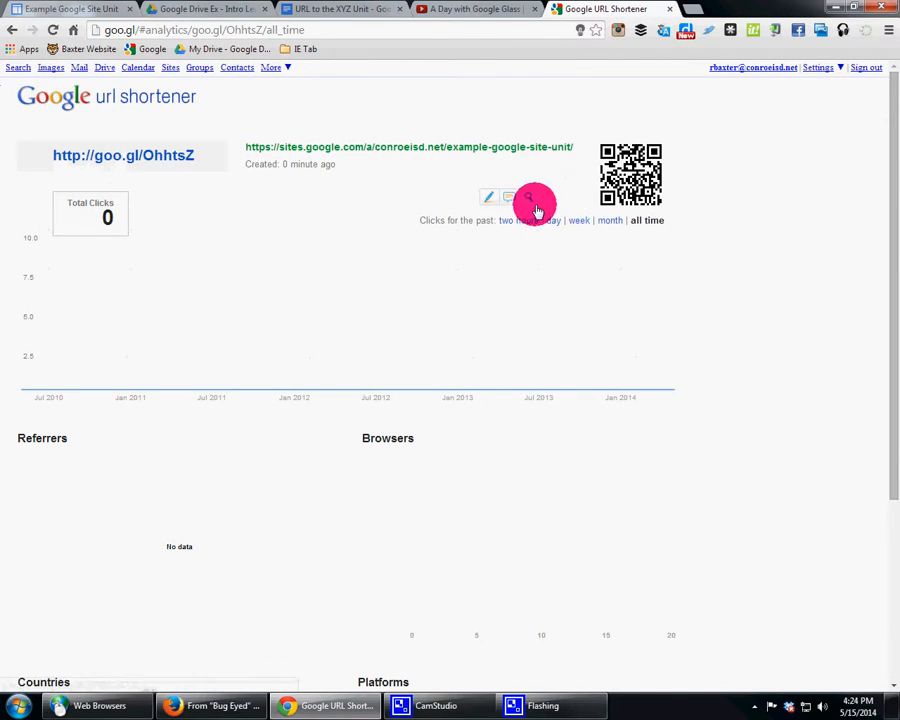
{"action": "right_click", "coordinate": [601, 181]}
{"action": "left_click", "coordinate": [680, 312]}
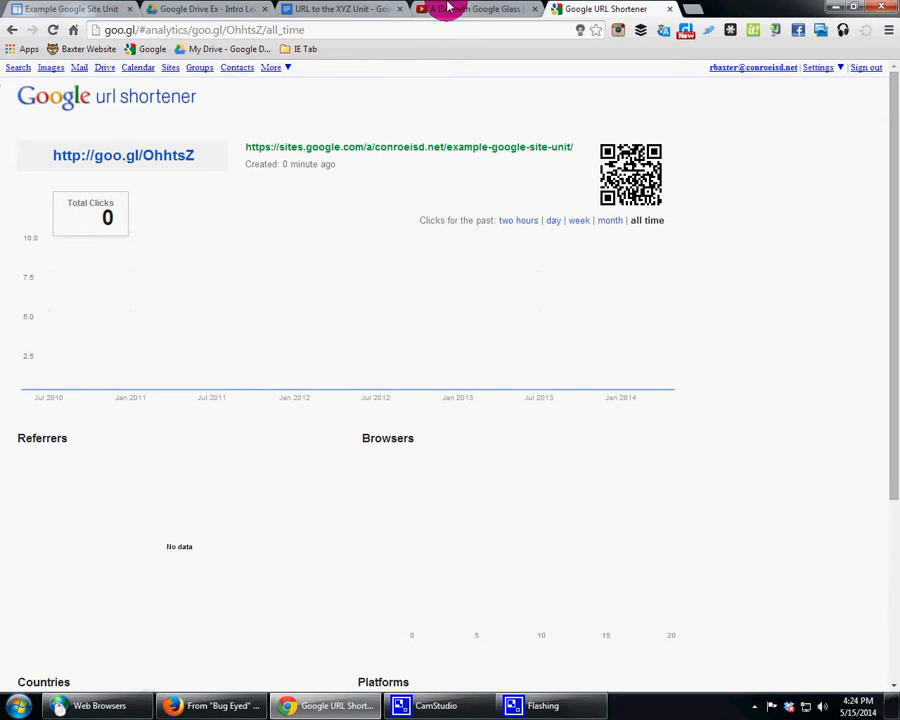
{"action": "left_click", "coordinate": [340, 9]}
{"action": "key", "text": "Return"}
{"action": "key", "text": "ctrl+v"}
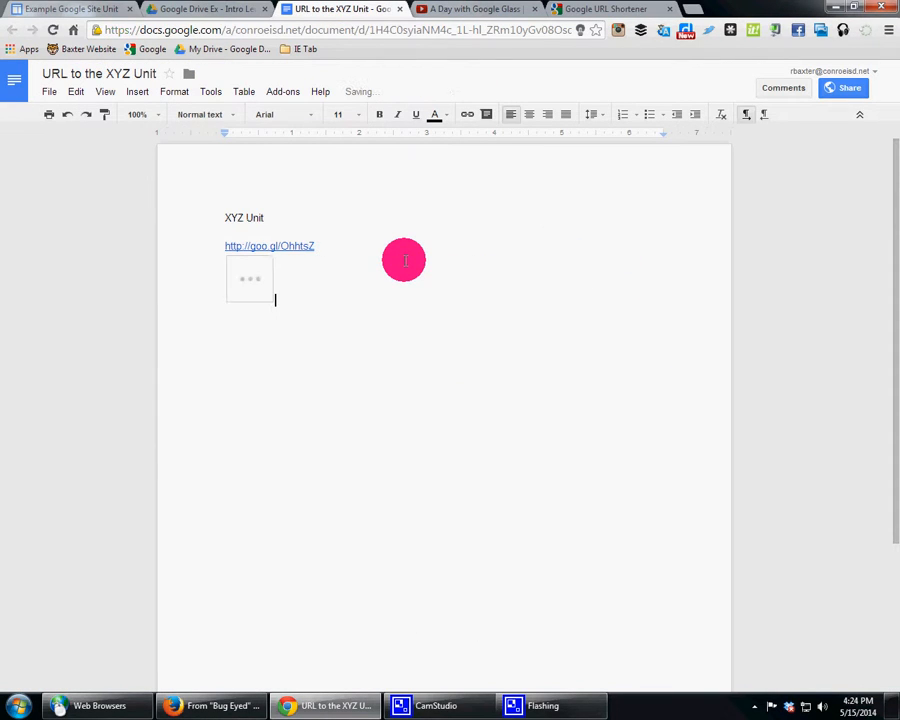
Step: Set the font size of the "XYZ Unit" title and the short link to 48
{"action": "left_click_drag", "start_coordinate": [334, 250], "coordinate": [216, 212]}
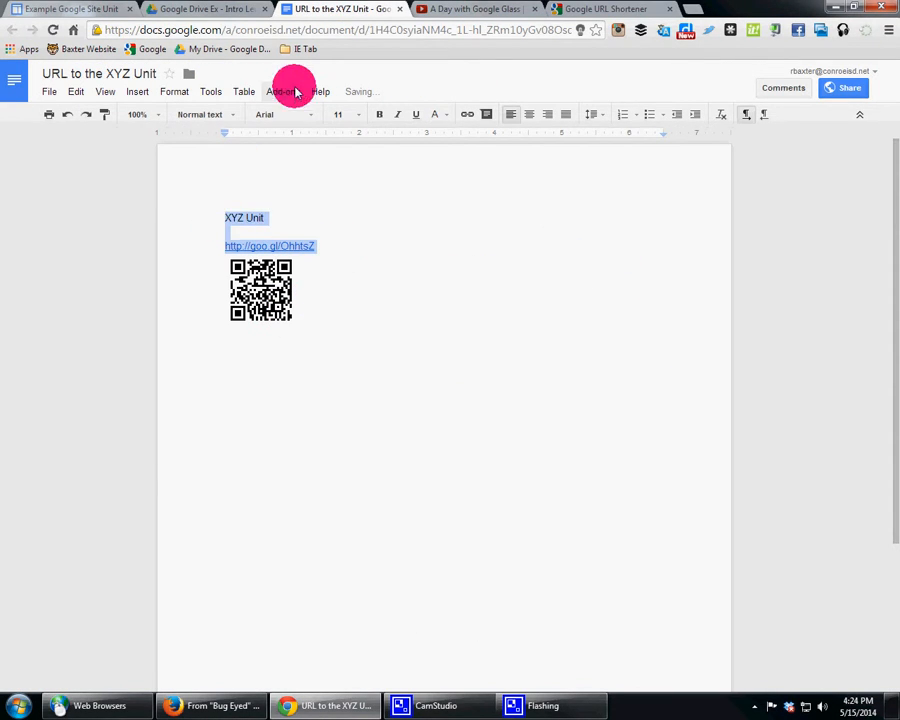
{"action": "left_click", "coordinate": [358, 114]}
{"action": "left_click", "coordinate": [358, 277]}
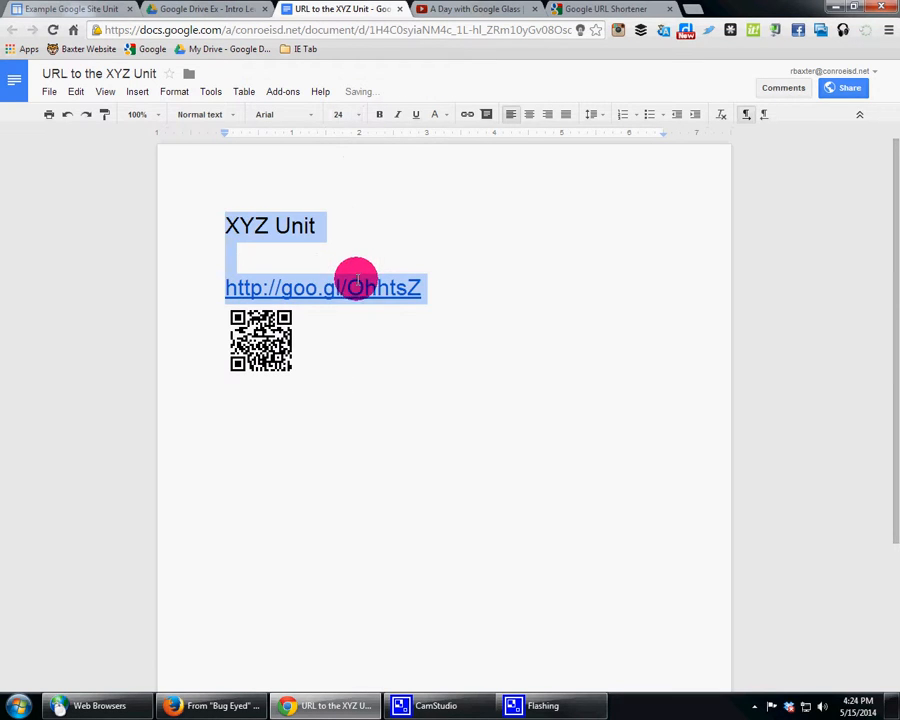
{"action": "left_click", "coordinate": [444, 291]}
{"action": "left_click_drag", "start_coordinate": [424, 283], "coordinate": [190, 215]}
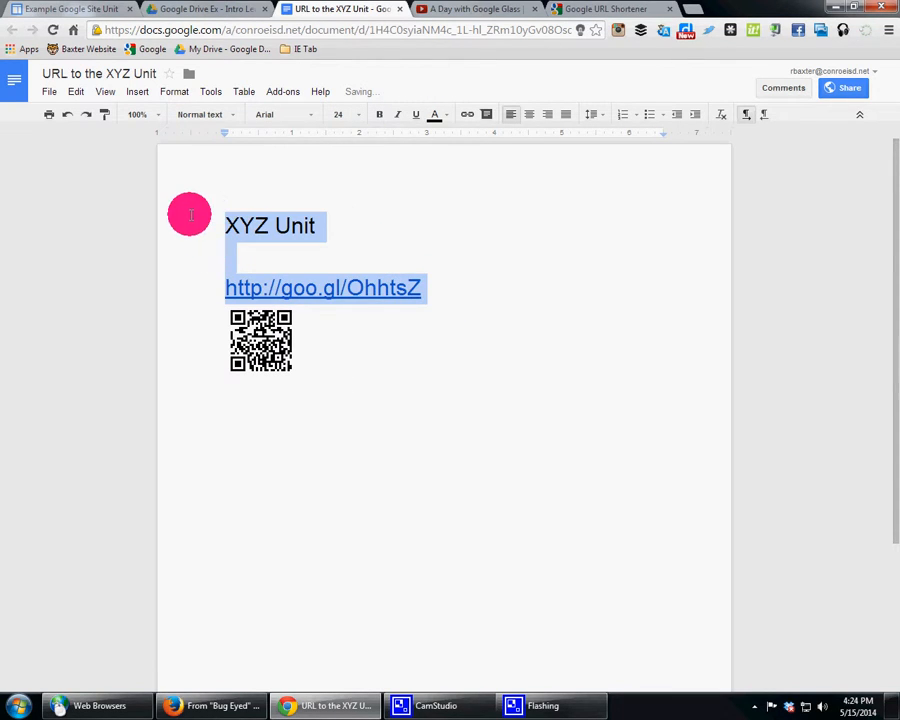
{"action": "left_click", "coordinate": [358, 114]}
{"action": "left_click", "coordinate": [341, 336]}
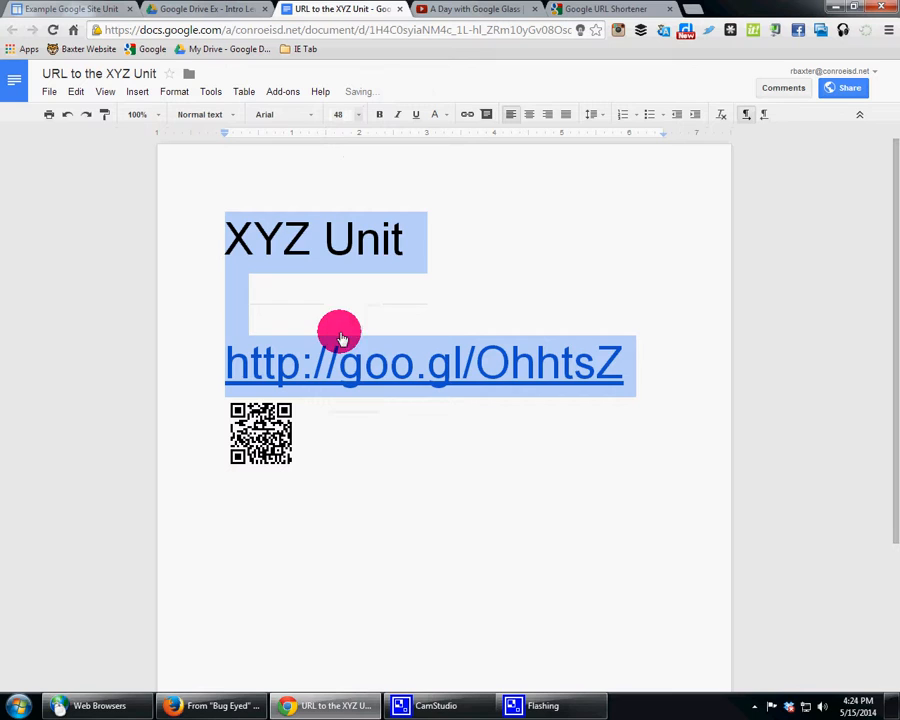
{"action": "left_click", "coordinate": [467, 286]}
Step: Center the "XYZ Unit" title and the short link on the page
{"action": "left_click_drag", "start_coordinate": [626, 363], "coordinate": [143, 218]}
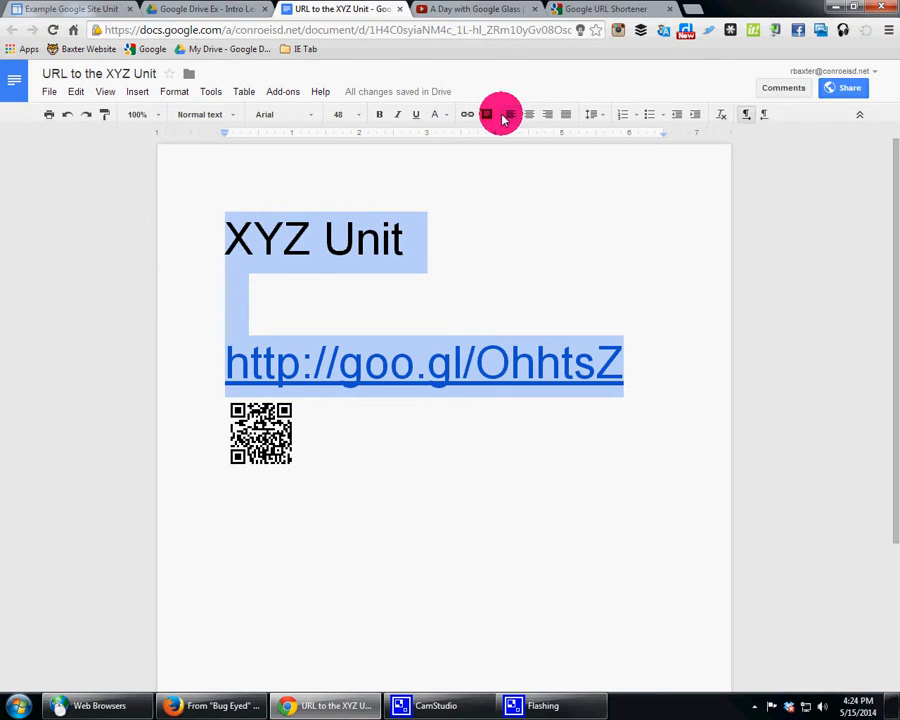
{"action": "left_click", "coordinate": [529, 114]}
{"action": "left_click", "coordinate": [233, 116]}
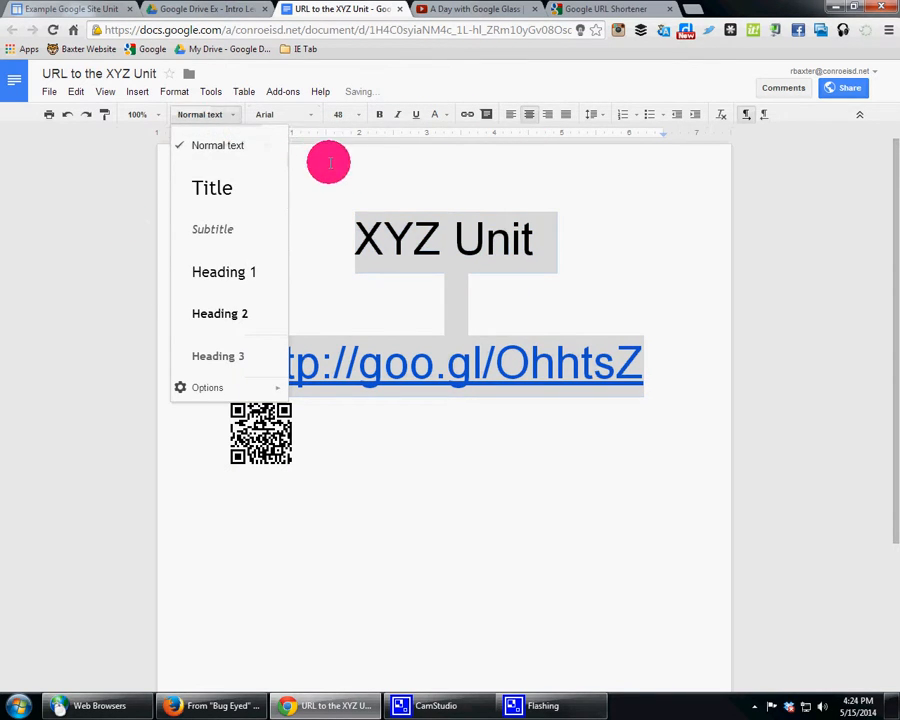
{"action": "left_click", "coordinate": [301, 117]}
{"action": "left_click", "coordinate": [464, 180]}
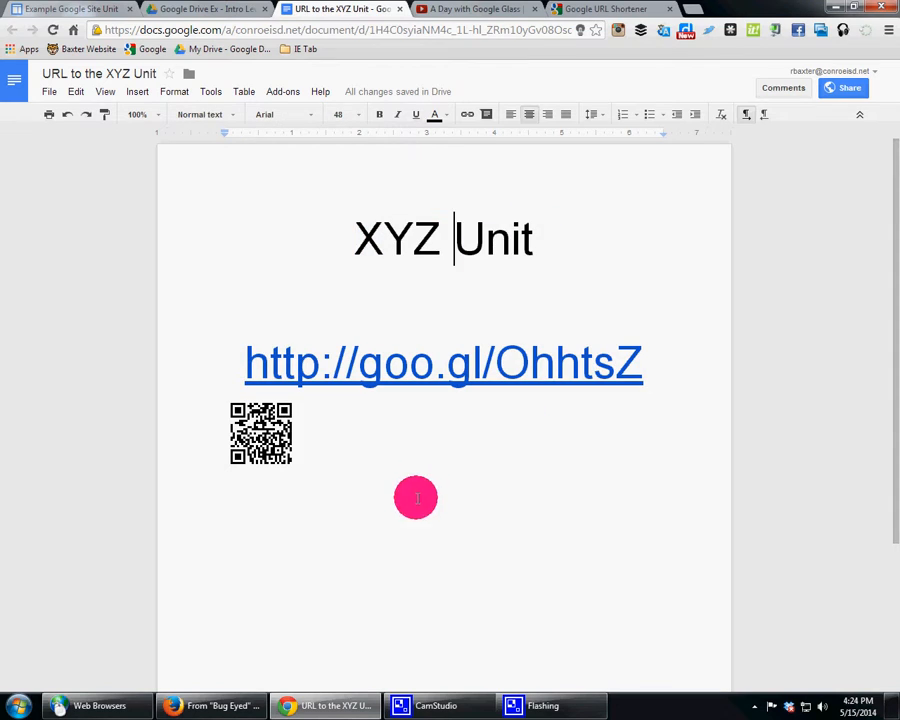
Step: Enlarge the QR code image to nearly the width of the short link and center it on the page
{"action": "left_click", "coordinate": [268, 432]}
{"action": "left_click_drag", "start_coordinate": [295, 466], "coordinate": [588, 559]}
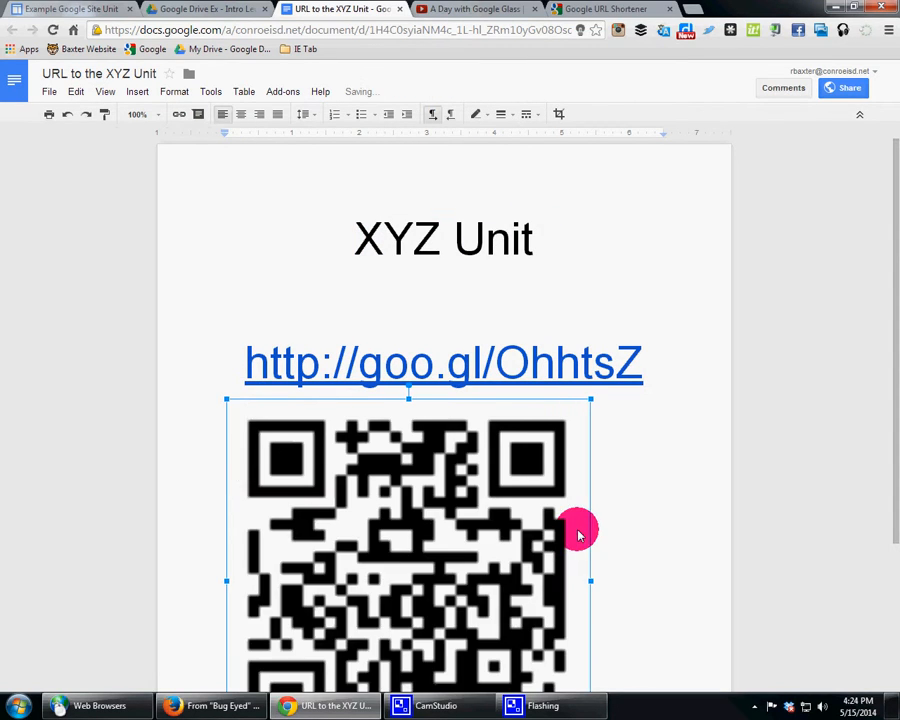
{"action": "left_click", "coordinate": [628, 502]}
{"action": "left_click", "coordinate": [530, 436]}
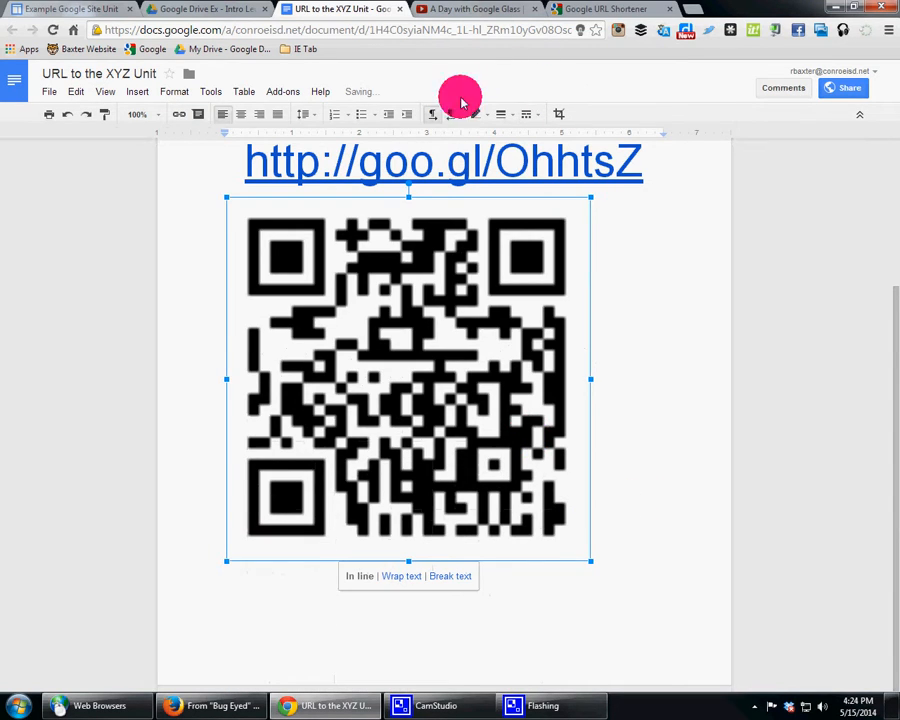
{"action": "left_click", "coordinate": [240, 114]}
{"action": "left_click", "coordinate": [692, 286]}
{"action": "scroll", "coordinate": [655, 291], "scroll_direction": "up", "scroll_amount": 3}
{"action": "left_click", "coordinate": [613, 341]}
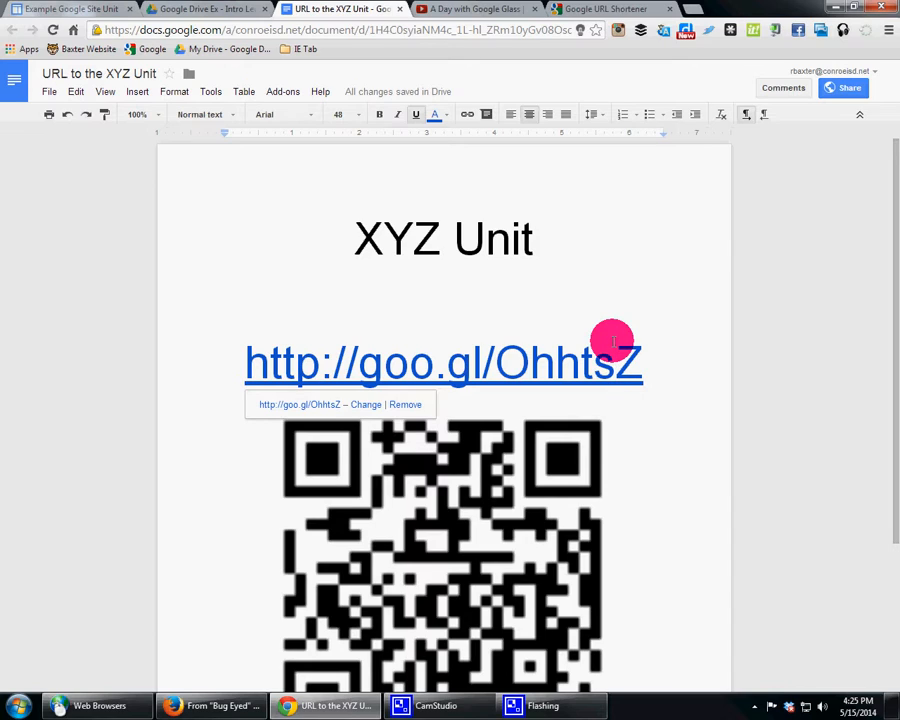
Step: Review the unit site's home page down to the embedded Drive folder list and compare it with the short link document
{"action": "left_click", "coordinate": [66, 10]}
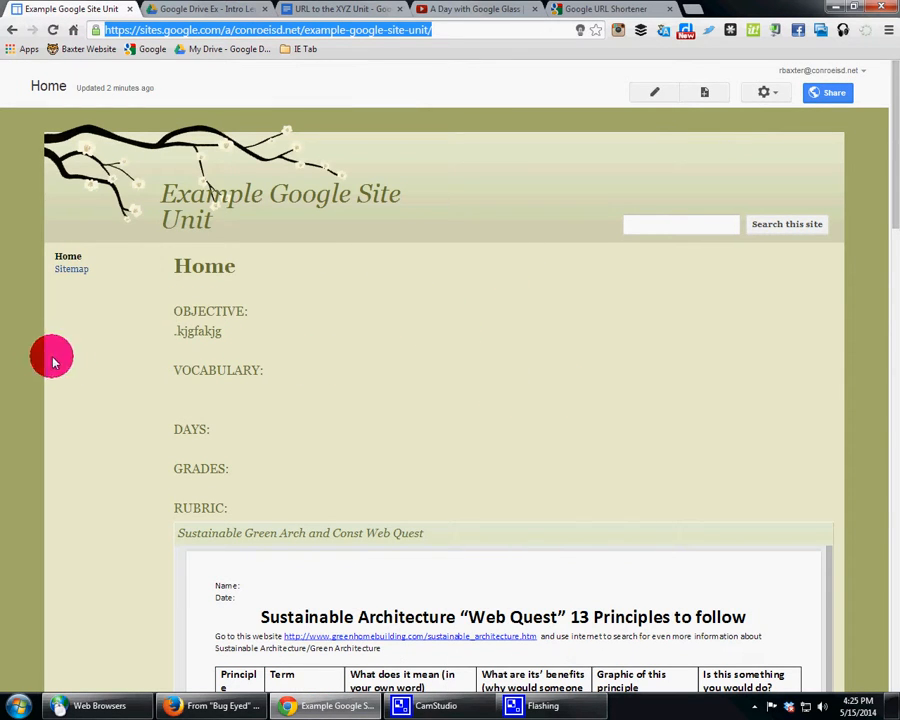
{"action": "left_click", "coordinate": [257, 430]}
{"action": "scroll", "coordinate": [258, 430], "scroll_direction": "down", "scroll_amount": 10}
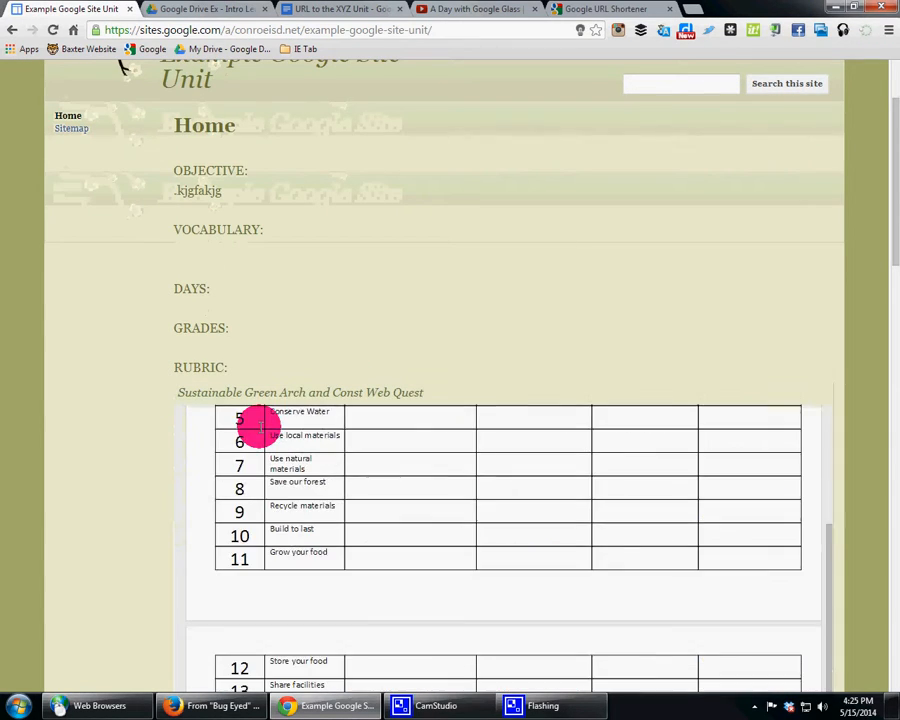
{"action": "scroll", "coordinate": [599, 343], "scroll_direction": "down", "scroll_amount": 15}
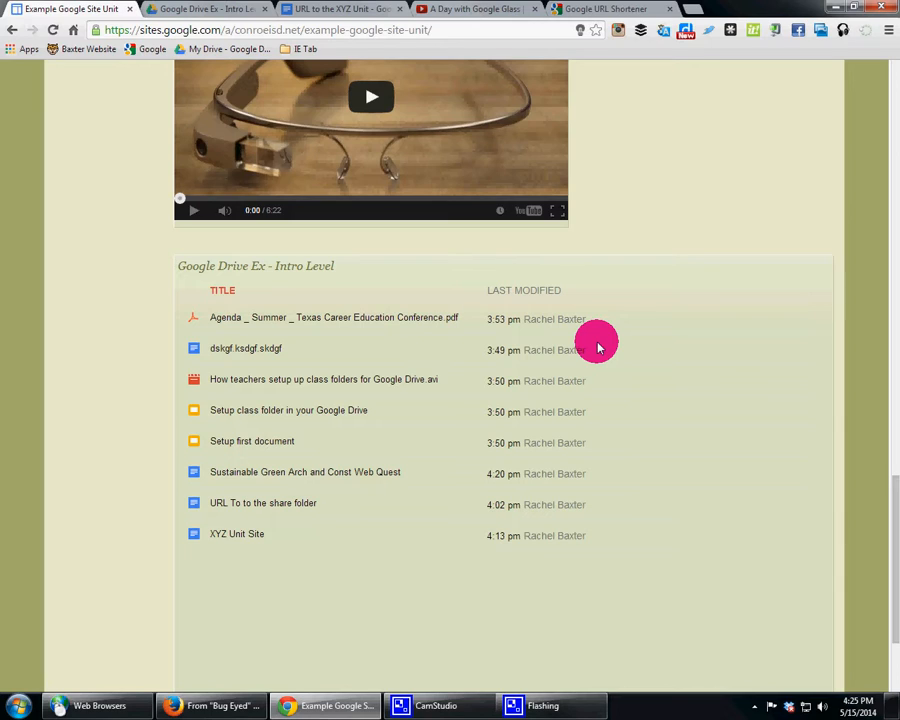
{"action": "left_click", "coordinate": [297, 9]}
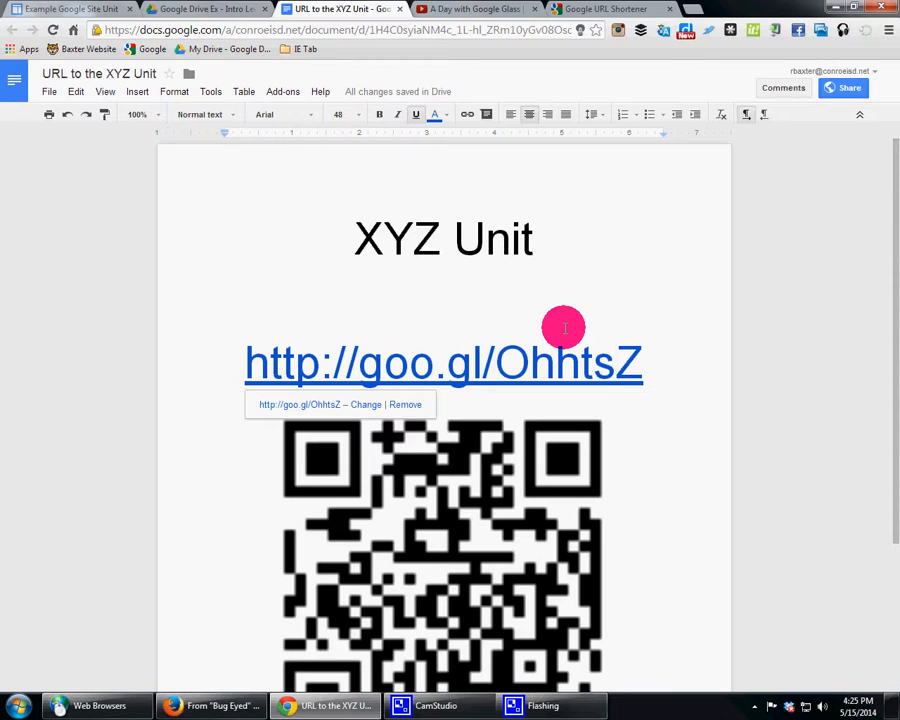
{"action": "left_click", "coordinate": [60, 10]}
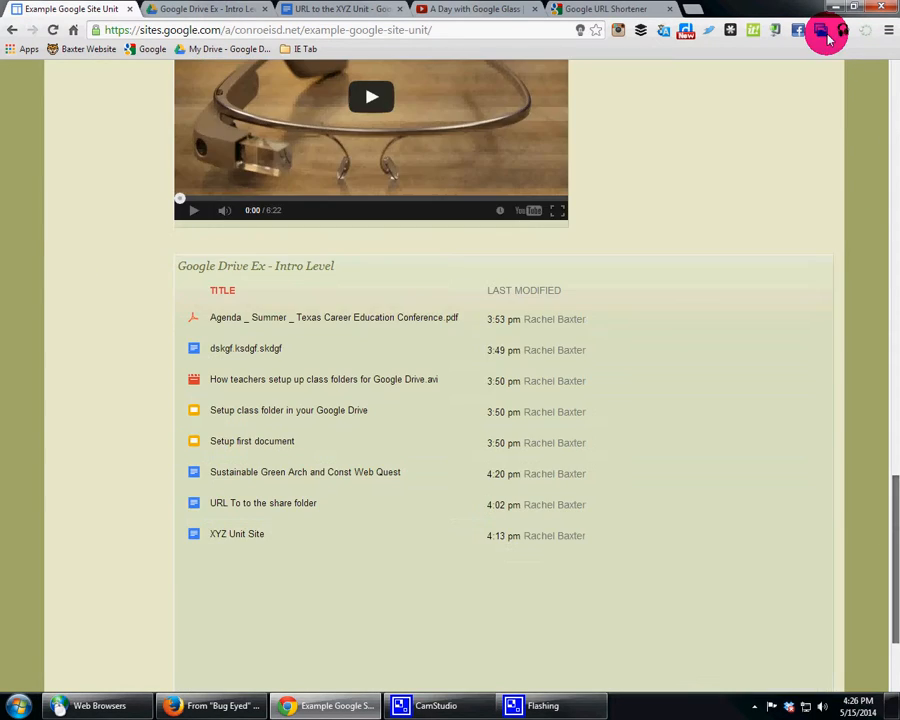
Step: Edit the site's home page, replace the text under OBJECTIVE with ".akewshfes;kwaflkgvkjasdg" and save the page
{"action": "left_click_drag", "start_coordinate": [828, 38], "coordinate": [834, 66]}
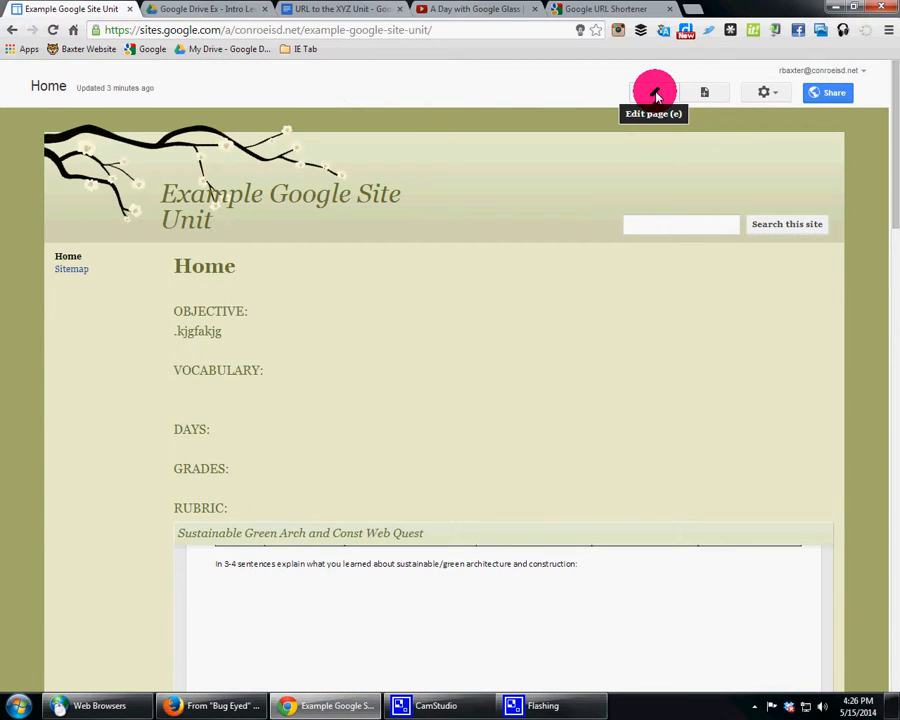
{"action": "left_click", "coordinate": [655, 95]}
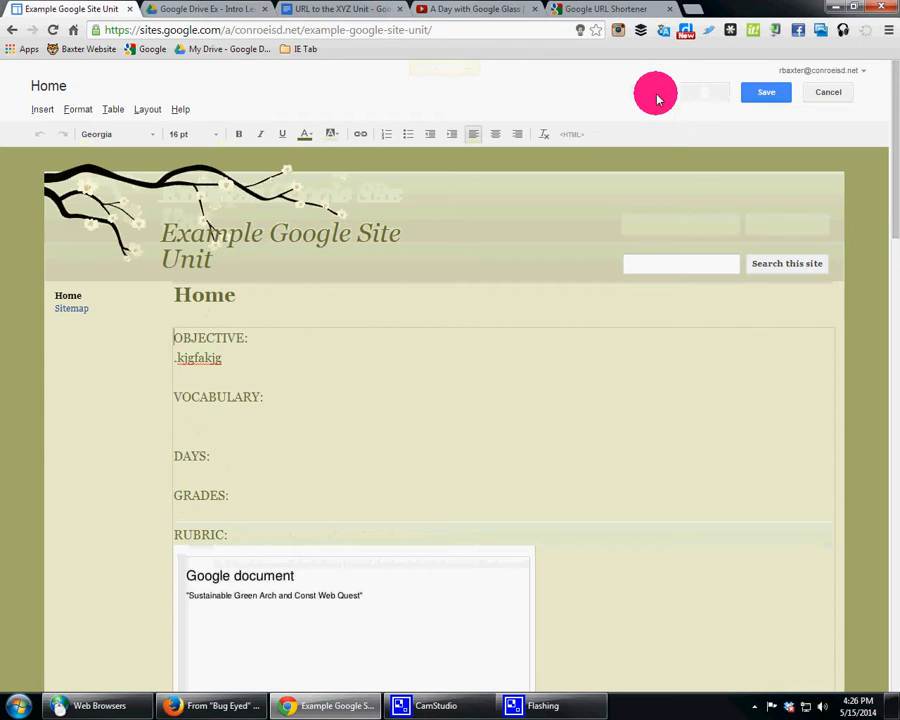
{"action": "left_click_drag", "start_coordinate": [225, 358], "coordinate": [165, 358]}
{"action": "type", "text": "kewshf"}
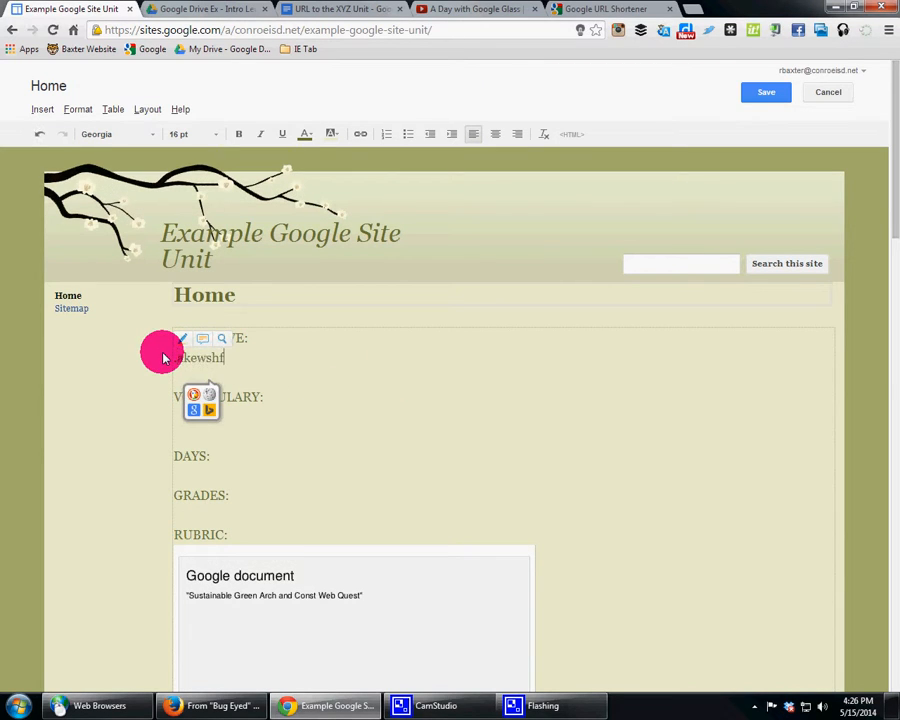
{"action": "type", "text": "es;kwaflkgvkjasdg"}
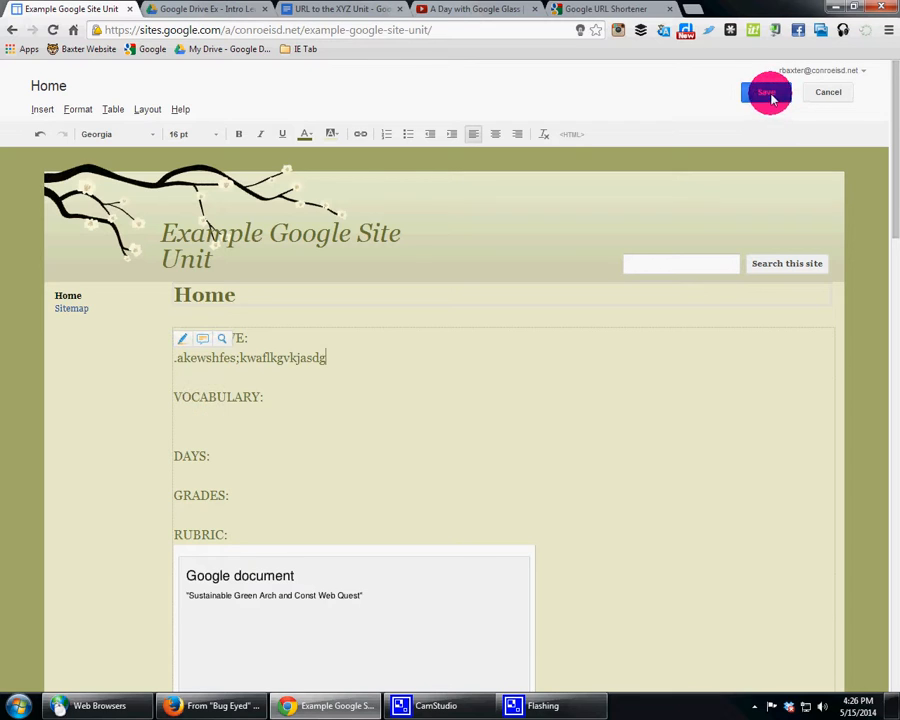
{"action": "left_click", "coordinate": [766, 93]}
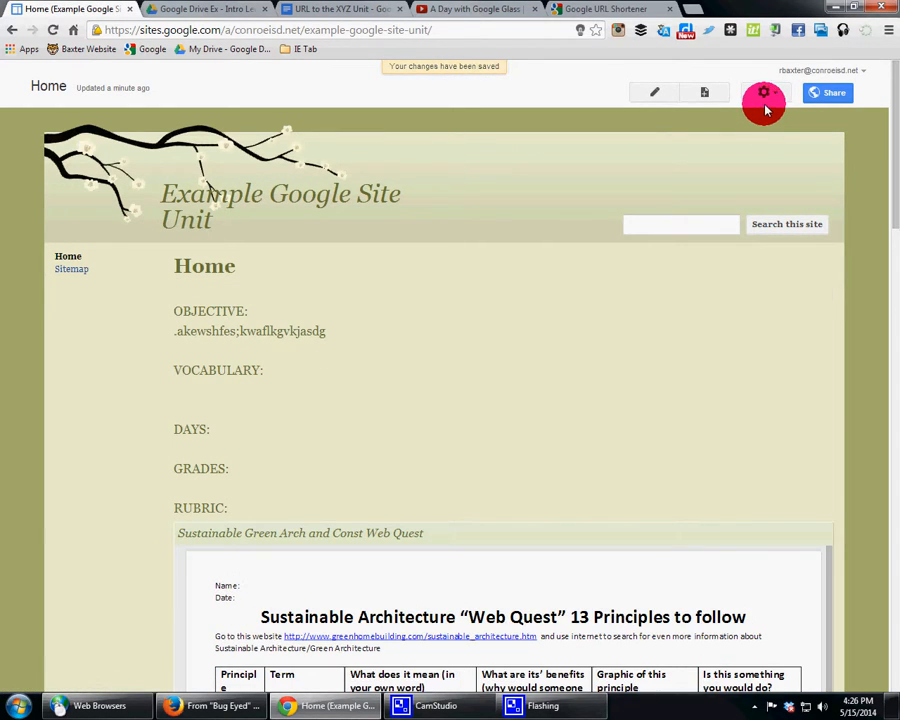
Step: Upload the image 20140514_183102 from the desktop's HMB folder to the shared "Google Drive Ex - Intro Level" folder in Google Drive
{"action": "left_click", "coordinate": [204, 9]}
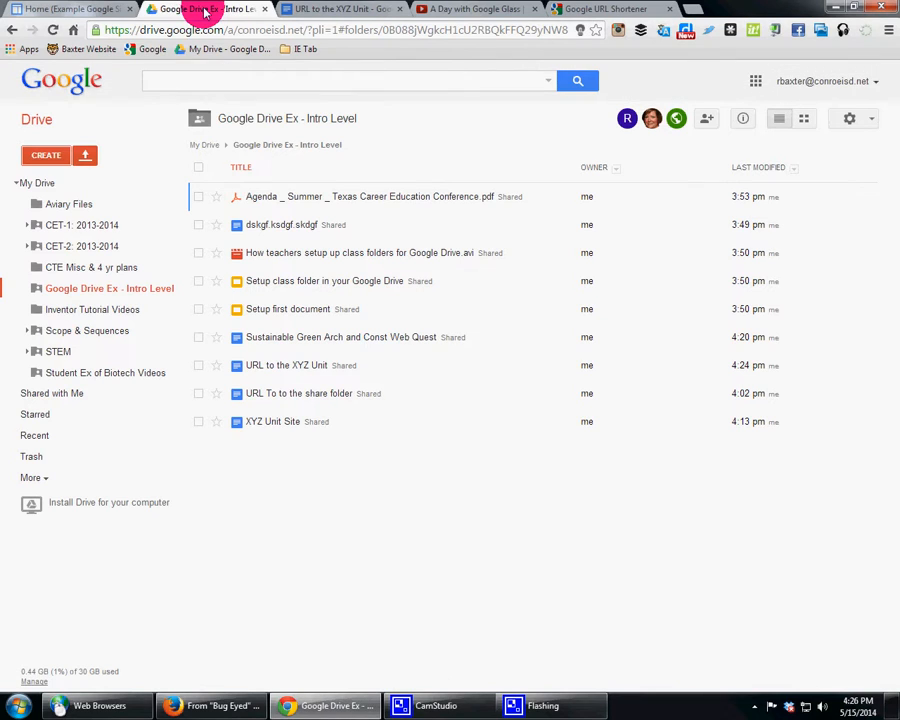
{"action": "left_click", "coordinate": [86, 158]}
{"action": "left_click", "coordinate": [112, 182]}
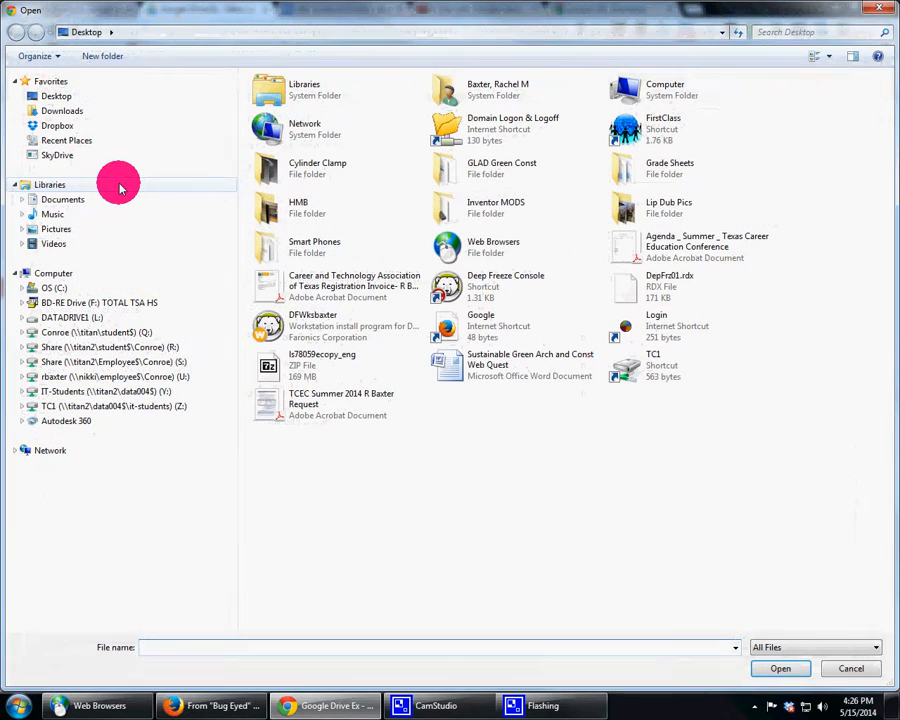
{"action": "double_click", "coordinate": [274, 201]}
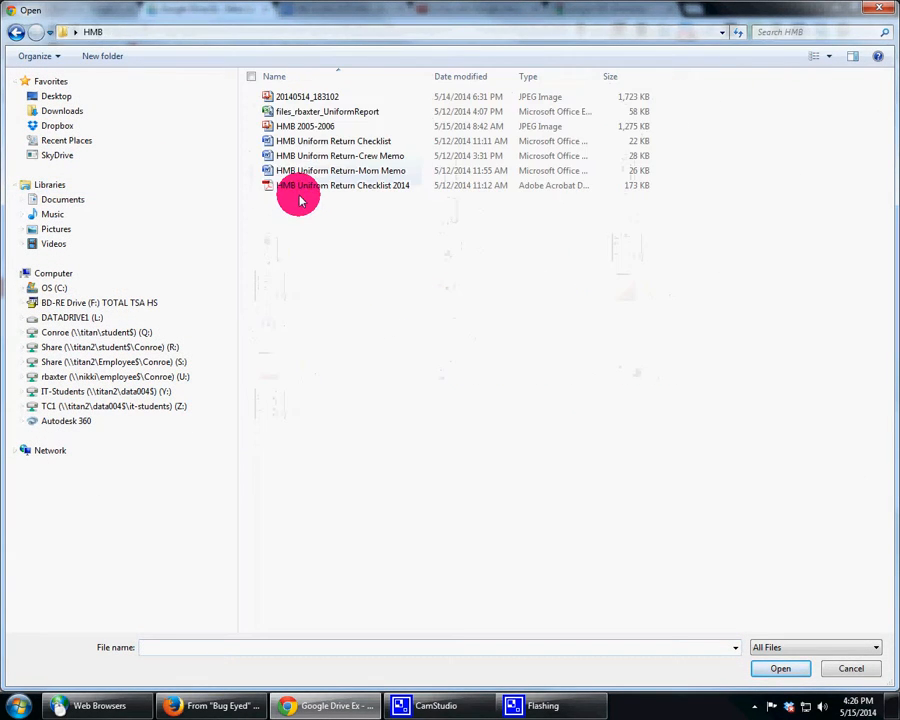
{"action": "left_click", "coordinate": [303, 102]}
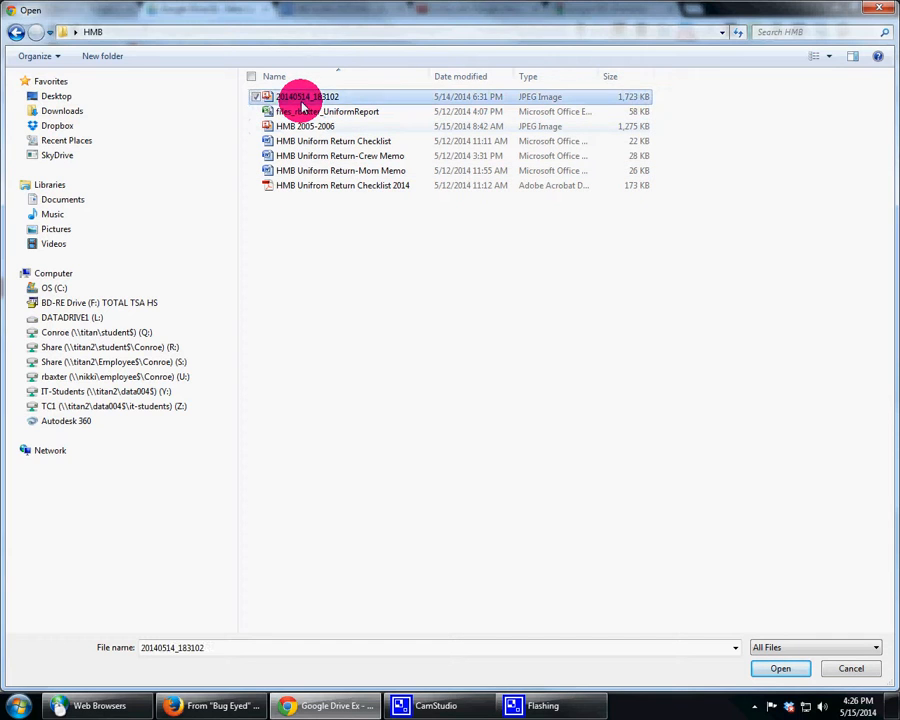
{"action": "left_click", "coordinate": [780, 669]}
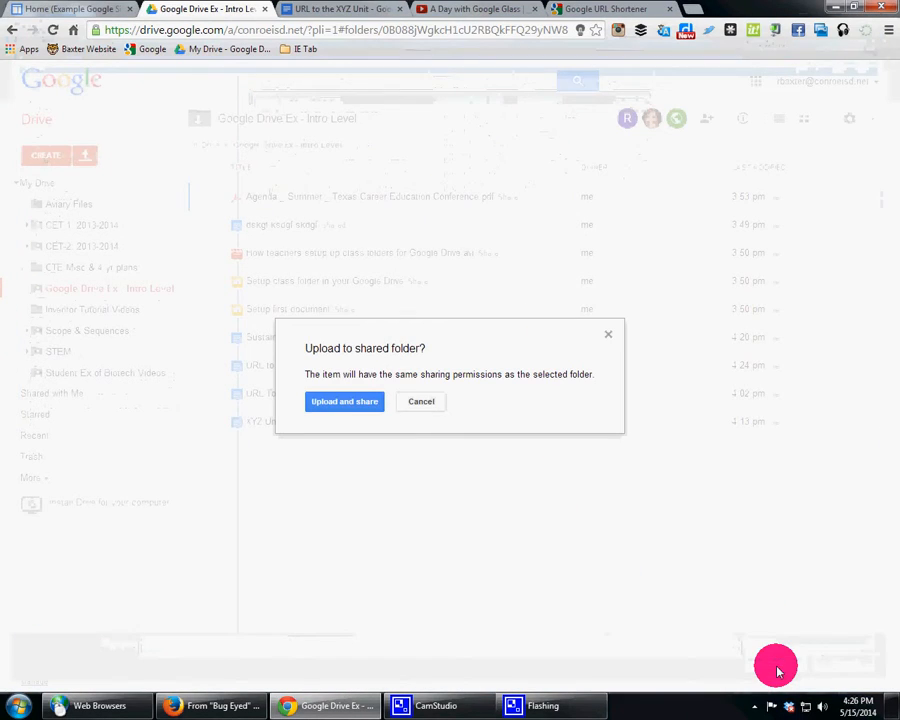
{"action": "left_click", "coordinate": [352, 401]}
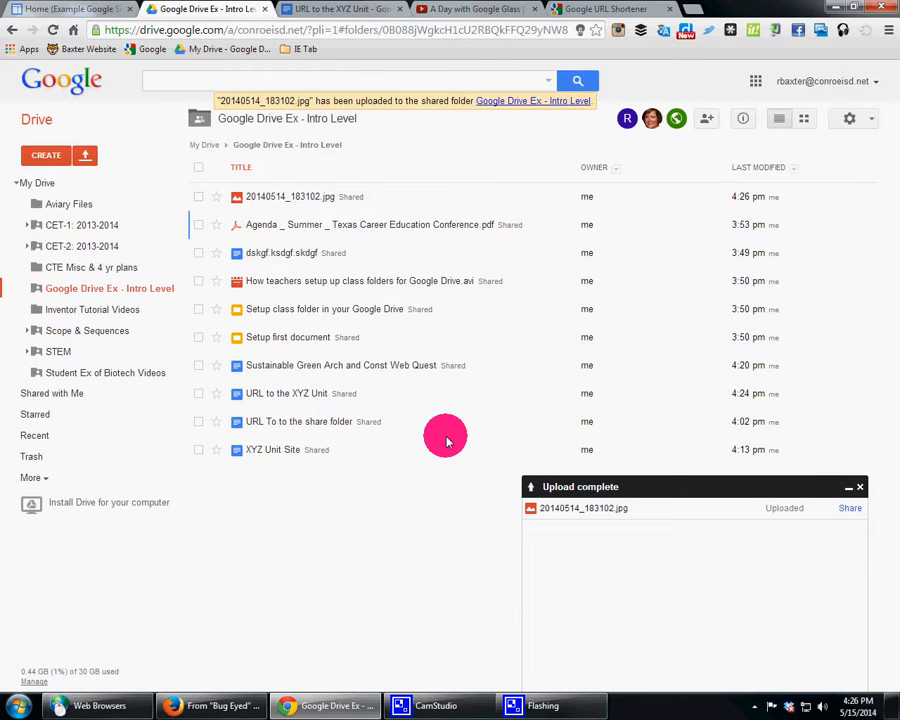
Step: Reload the unit site's home page and check the embedded Drive folder list for the uploaded image
{"action": "left_click", "coordinate": [90, 10]}
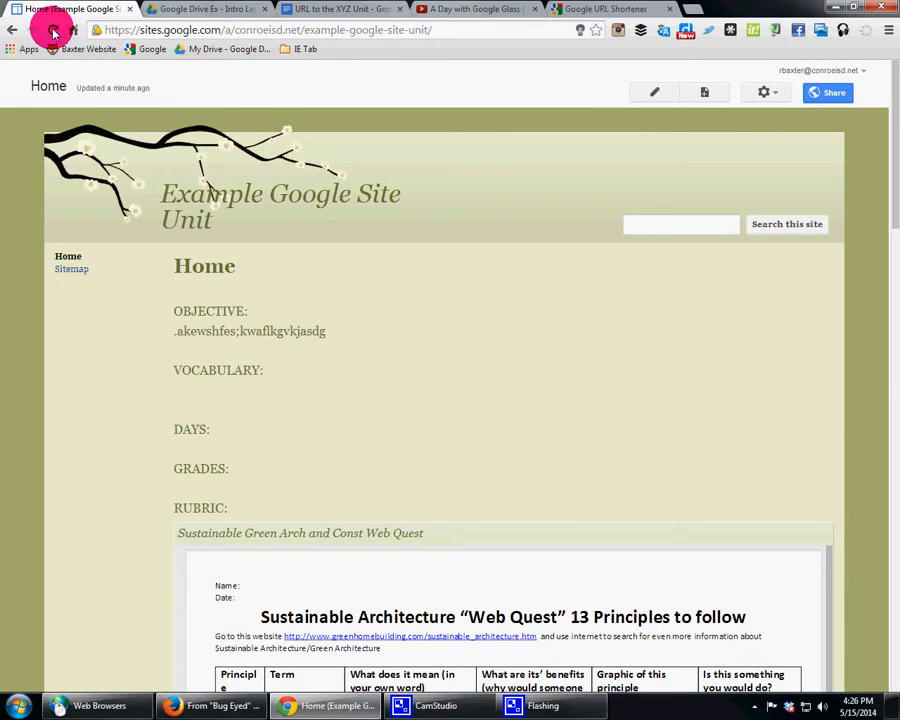
{"action": "left_click", "coordinate": [54, 30]}
{"action": "scroll", "coordinate": [470, 330], "scroll_direction": "down", "scroll_amount": 3}
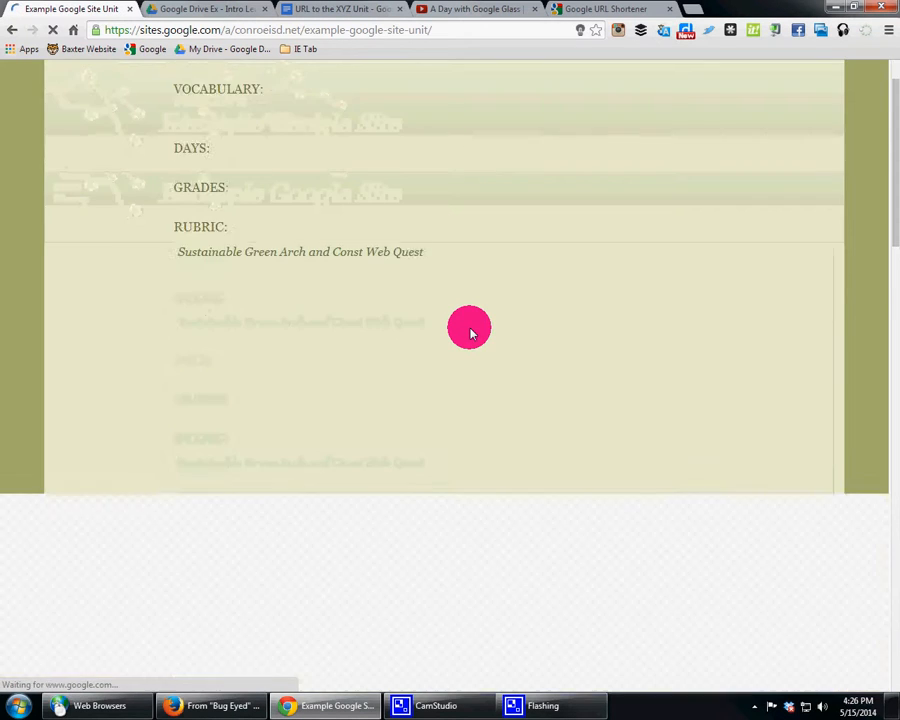
{"action": "scroll", "coordinate": [466, 326], "scroll_direction": "down", "scroll_amount": 2}
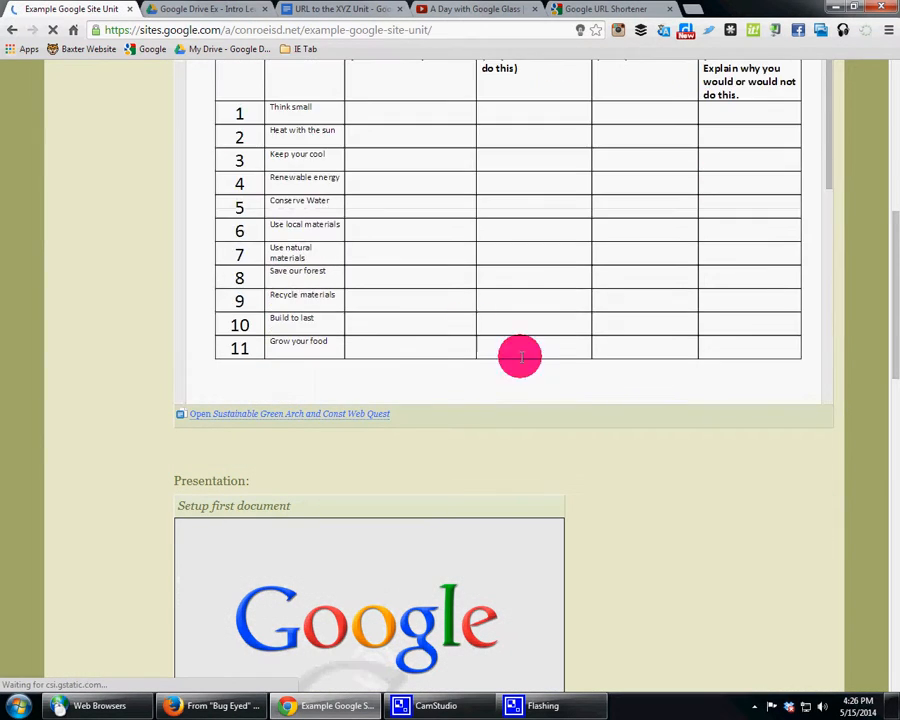
{"action": "scroll", "coordinate": [520, 357], "scroll_direction": "down", "scroll_amount": 15}
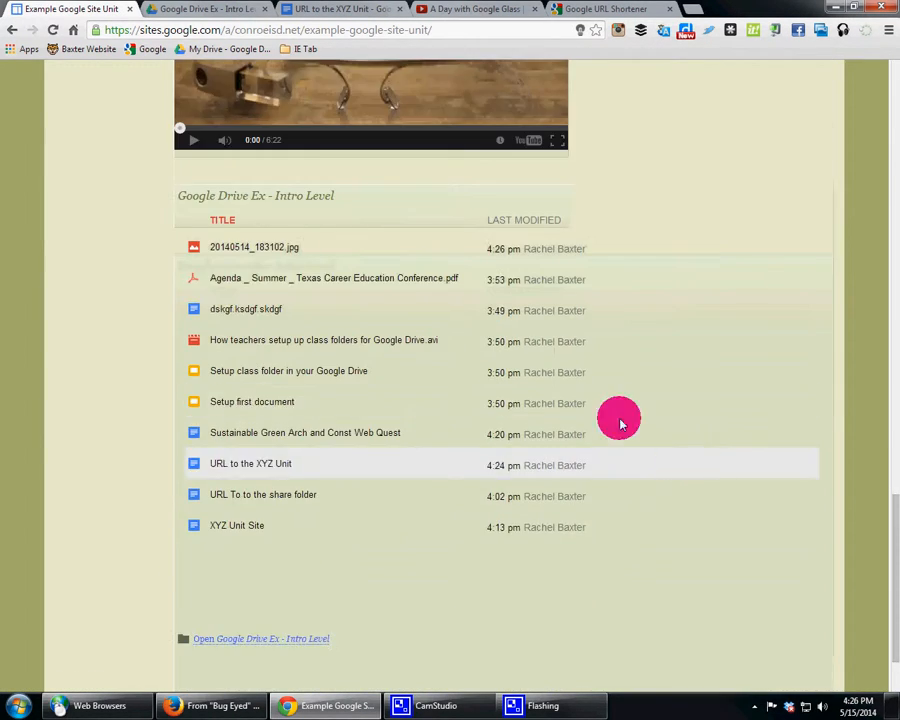